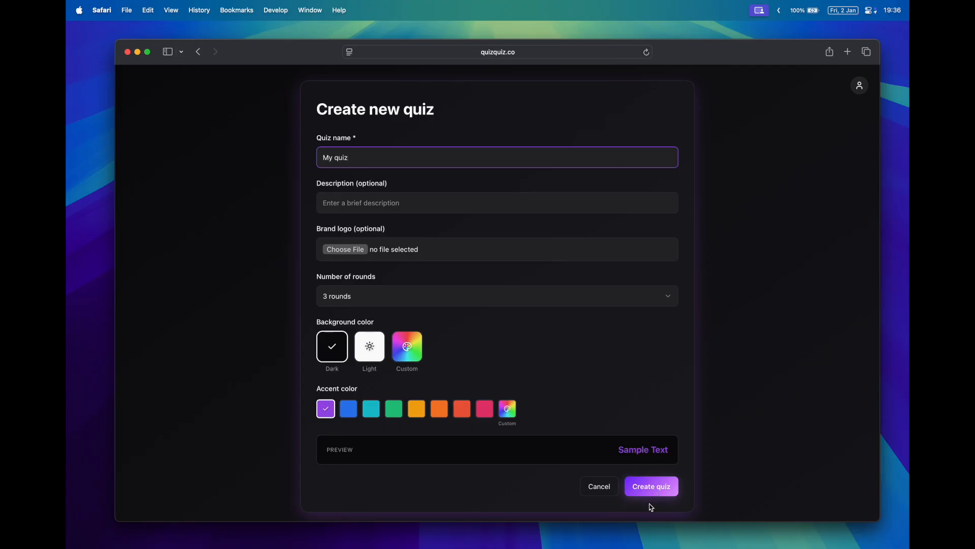
# Create the three-round quiz "My quiz" with a dark background and purple accent, and add a fourth round.
pyautogui.click(651, 485)
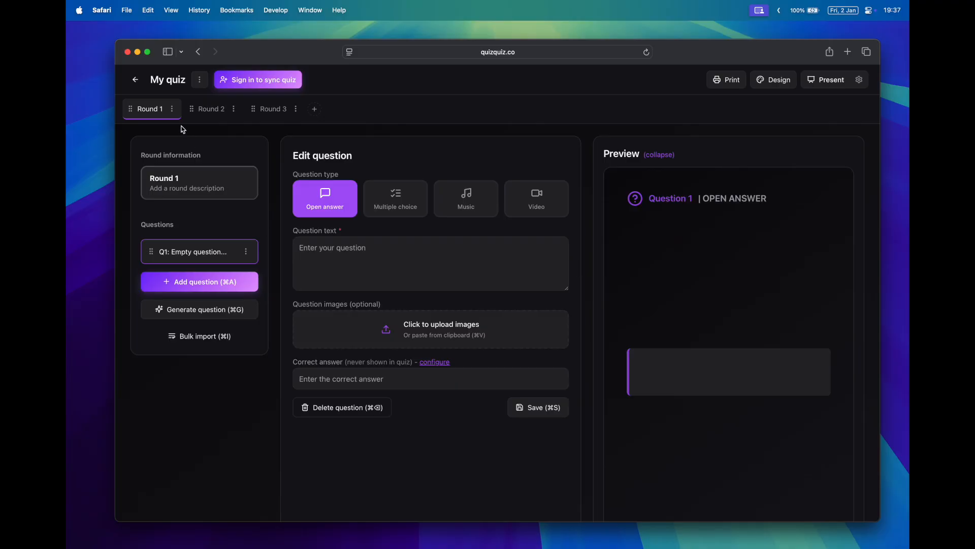
pyautogui.click(315, 110)
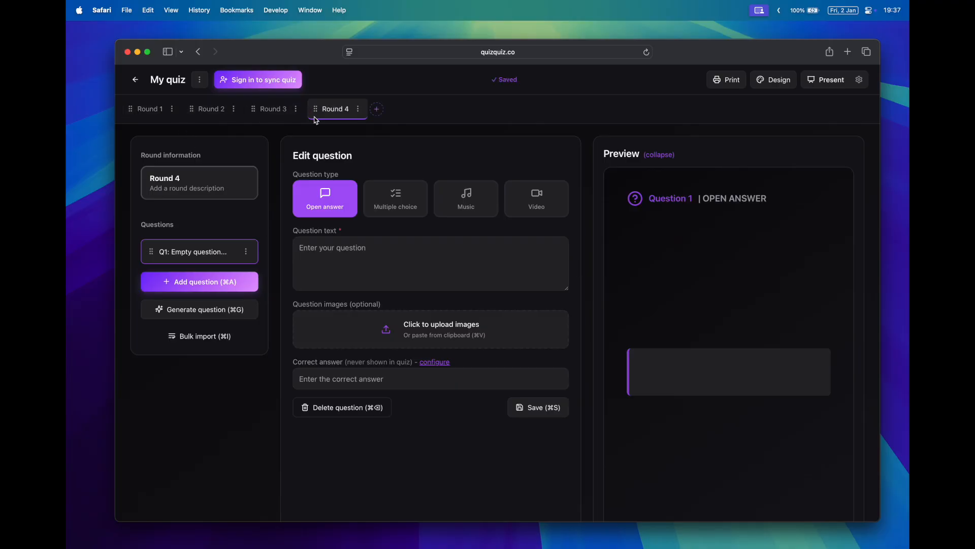
# Add two more empty questions to Round 4 and reopen its second and first questions.
pyautogui.click(218, 278)
pyautogui.click(206, 314)
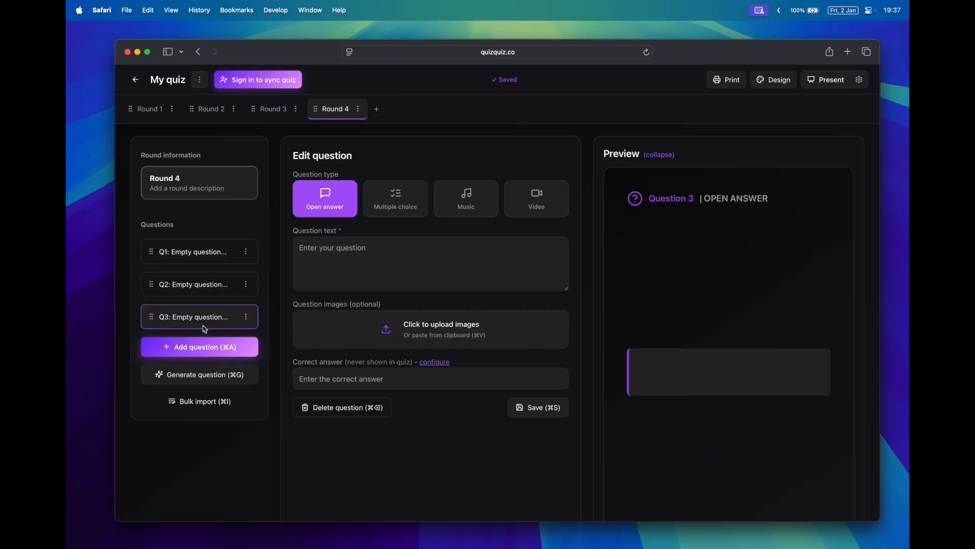
pyautogui.click(187, 293)
pyautogui.click(184, 251)
# Open Round 3 and Round 2, and move Round 2 behind Round 4 in the round order.
pyautogui.click(254, 108)
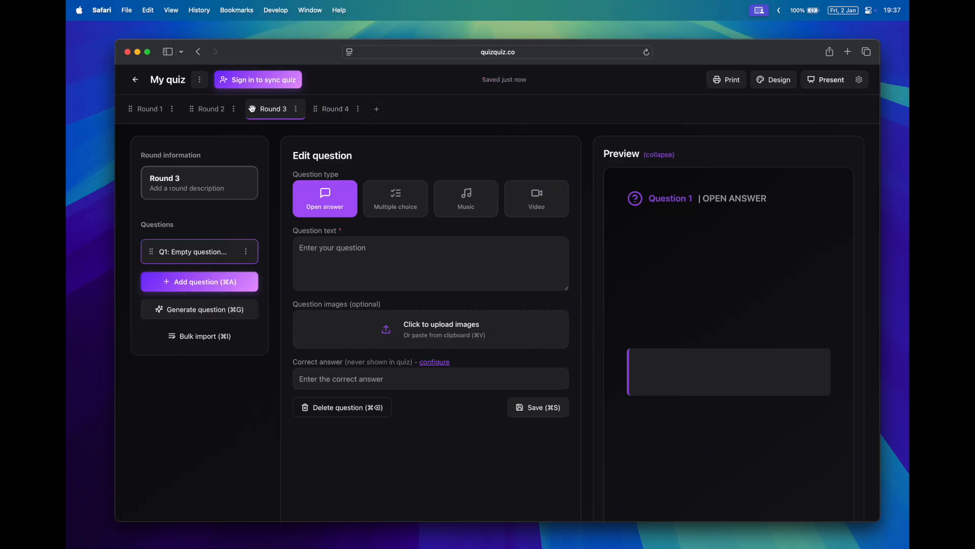
pyautogui.click(203, 109)
pyautogui.moveTo(190, 107); pyautogui.dragTo(362, 111)
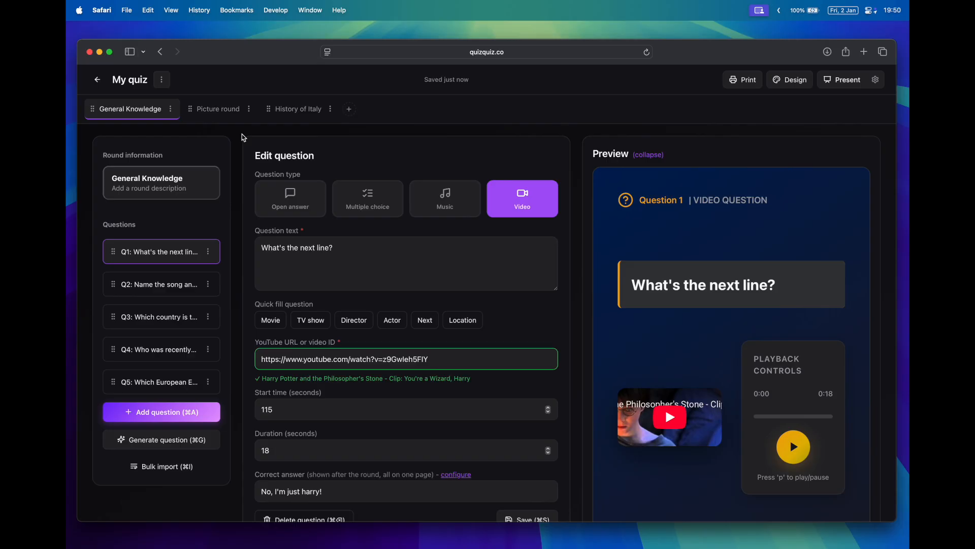
# View the Picture round and History of Italy rounds, and return to the General Knowledge round.
pyautogui.click(208, 110)
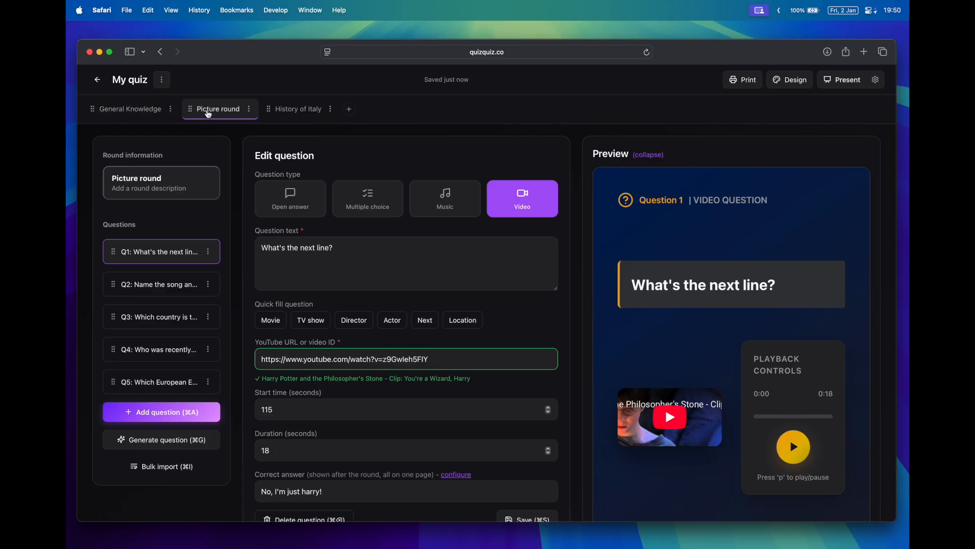
pyautogui.click(284, 115)
pyautogui.click(144, 115)
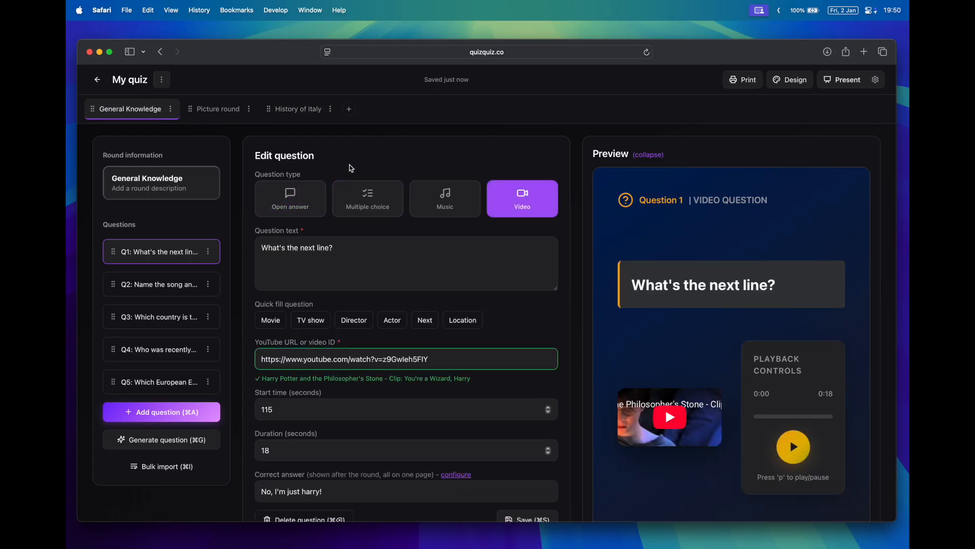
# Review the video question's type, YouTube URL, start time, duration and correct answer in the General Knowledge round.
pyautogui.tripleClick(287, 175)
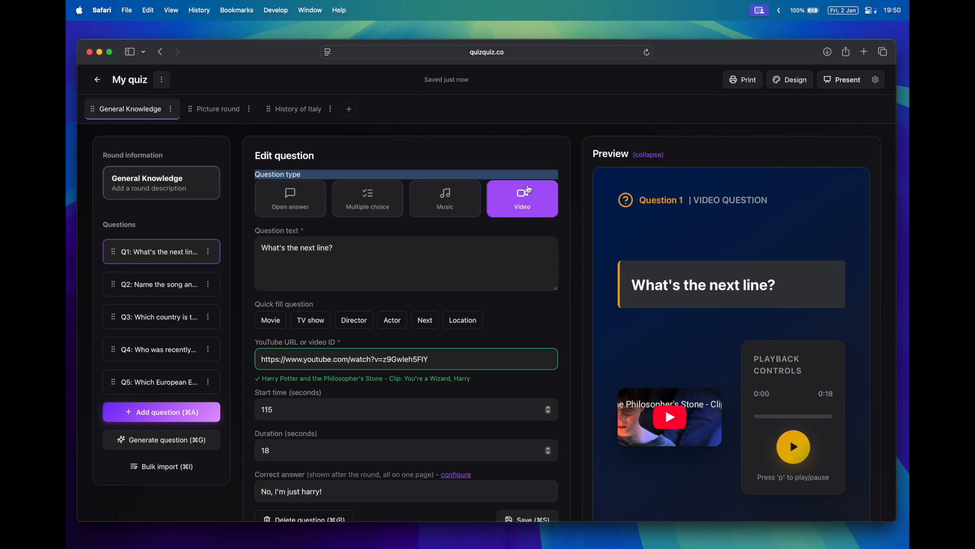
pyautogui.click(566, 226)
pyautogui.scroll(-2, 567, 227)
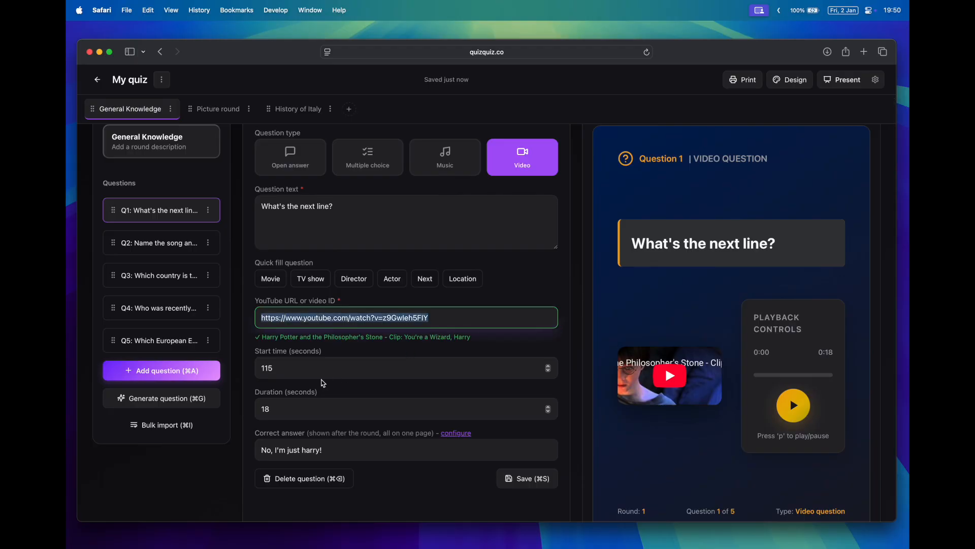
pyautogui.click(315, 372)
pyautogui.click(304, 413)
pyautogui.tripleClick(283, 455)
pyautogui.click(310, 452)
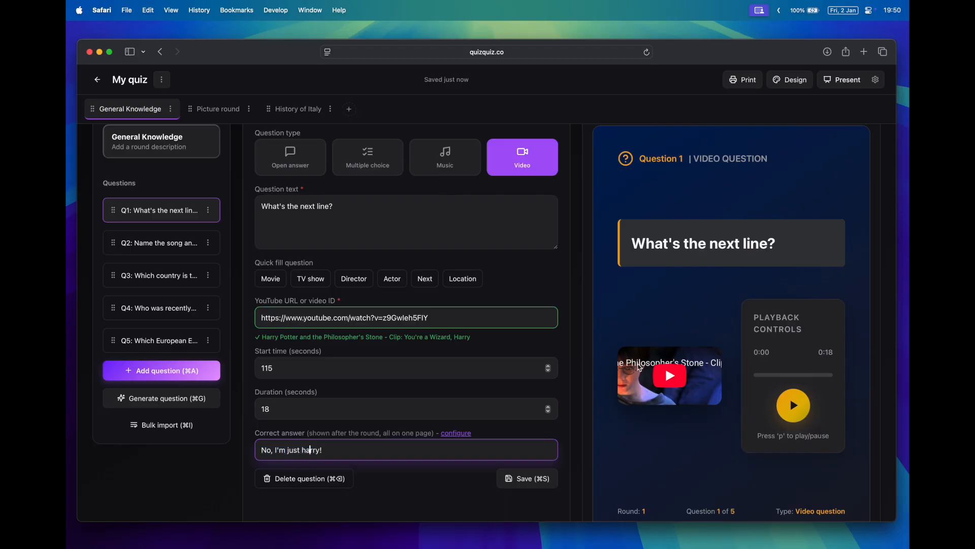
pyautogui.scroll(2, 742, 324)
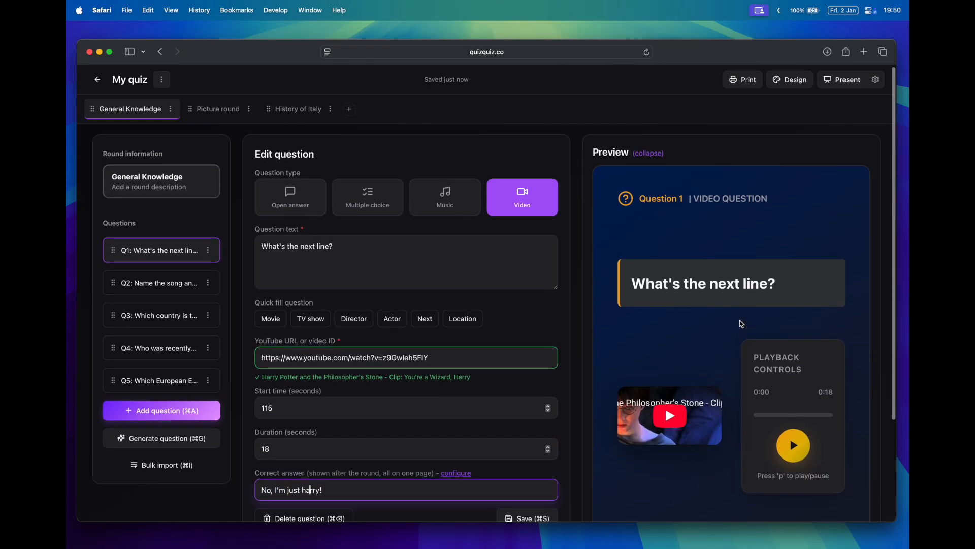
# Open General Knowledge question 2 and review its music settings and correct answer.
pyautogui.click(173, 288)
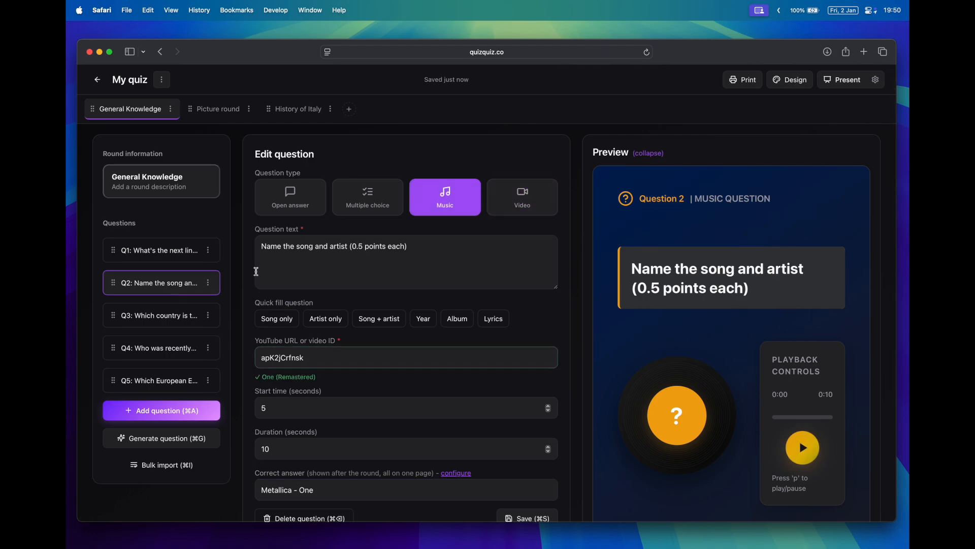
pyautogui.scroll(-3, 356, 304)
pyautogui.tripleClick(291, 429)
pyautogui.click(313, 430)
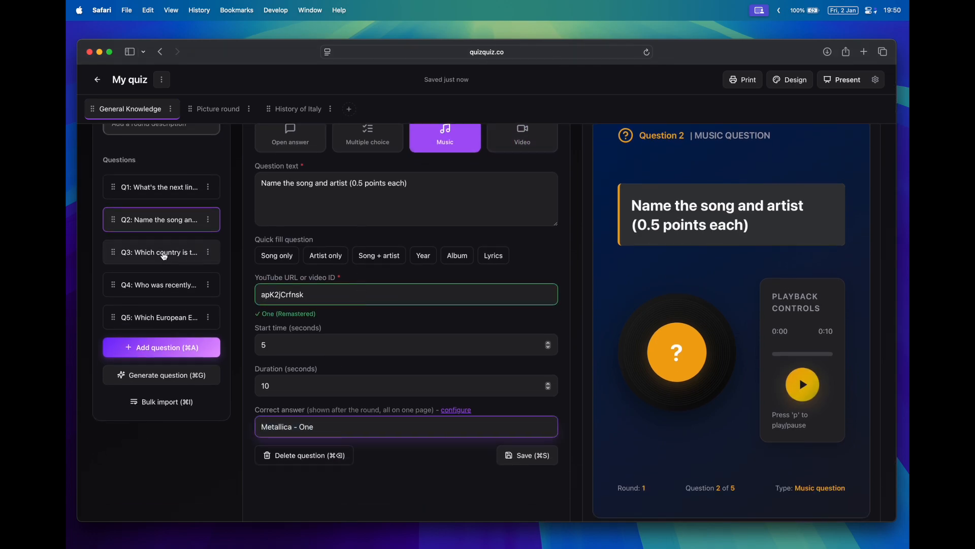
# Open General Knowledge question 3 and review its question text and multiple-choice options.
pyautogui.click(164, 256)
pyautogui.scroll(2, 294, 243)
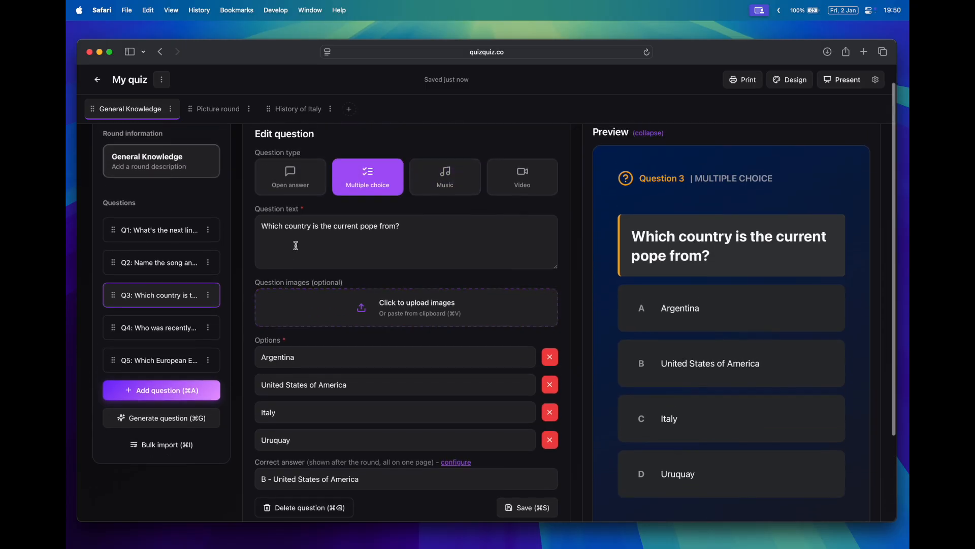
pyautogui.click(321, 240)
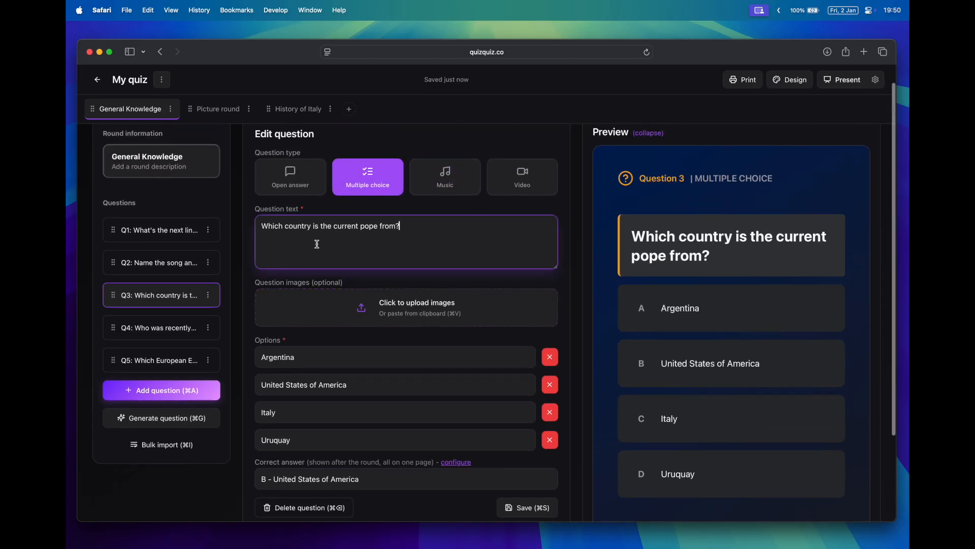
# Open General Knowledge question 4 and review its open-answer fields, including the optional question images.
pyautogui.click(157, 333)
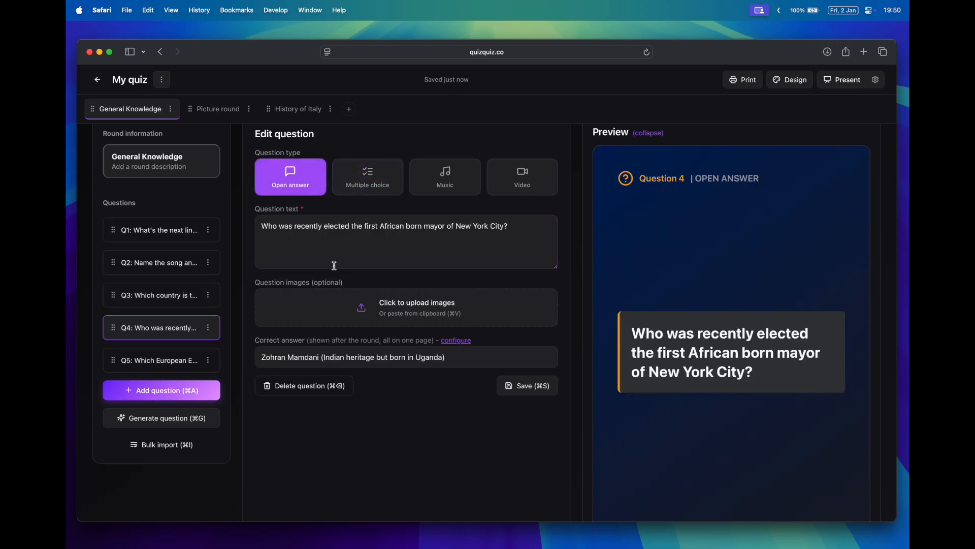
pyautogui.tripleClick(281, 285)
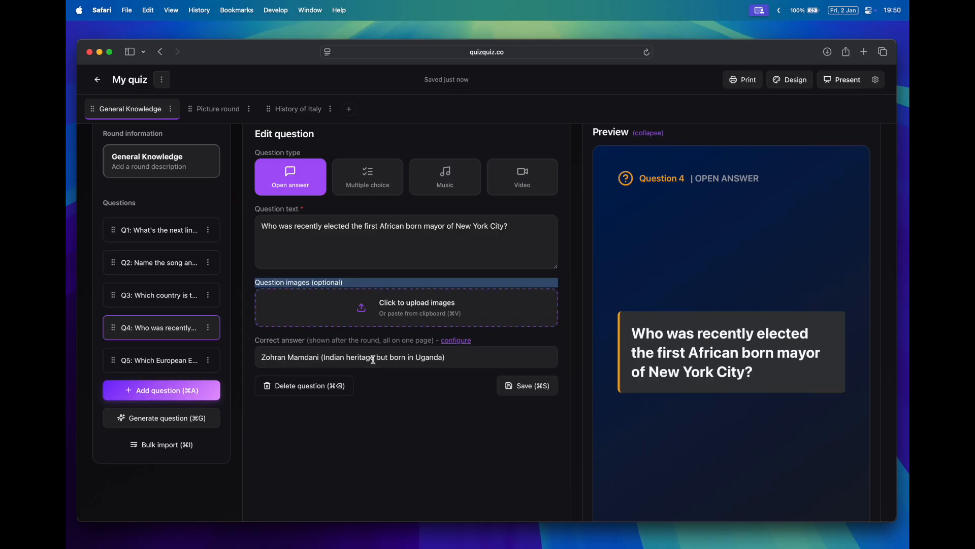
pyautogui.click(429, 434)
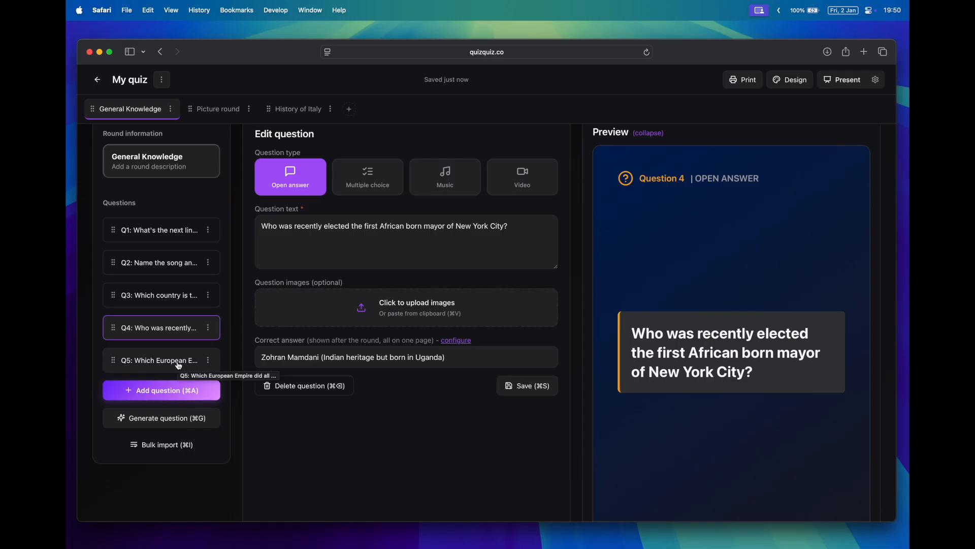
# Open the Picture round and check its setting for treating each image as a separate question.
pyautogui.click(215, 110)
pyautogui.scroll(-3, 331, 324)
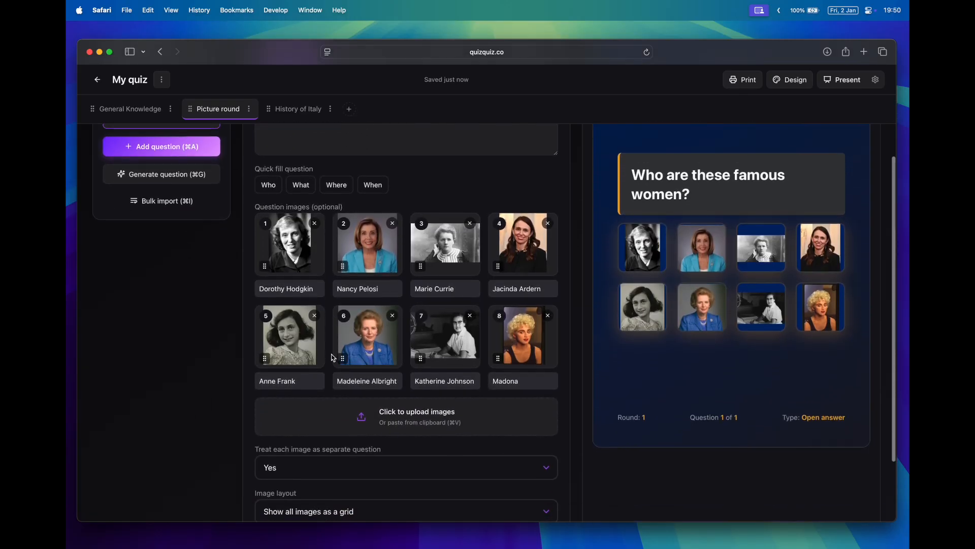
pyautogui.click(328, 468)
pyautogui.click(311, 463)
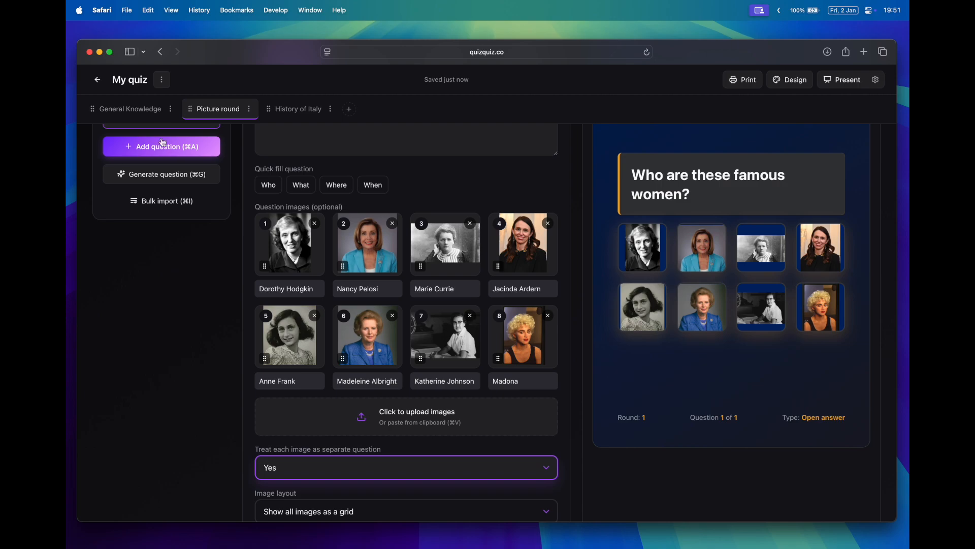
# Open General Knowledge question 5 and review its question text, four images and correct answer.
pyautogui.click(135, 108)
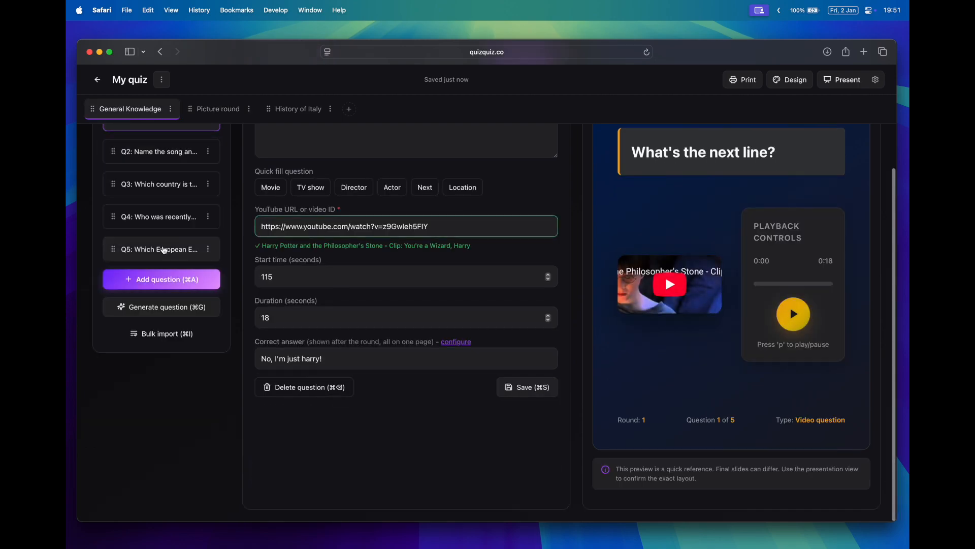
pyautogui.click(163, 250)
pyautogui.scroll(3, 321, 264)
pyautogui.tripleClick(323, 244)
pyautogui.scroll(-2, 355, 244)
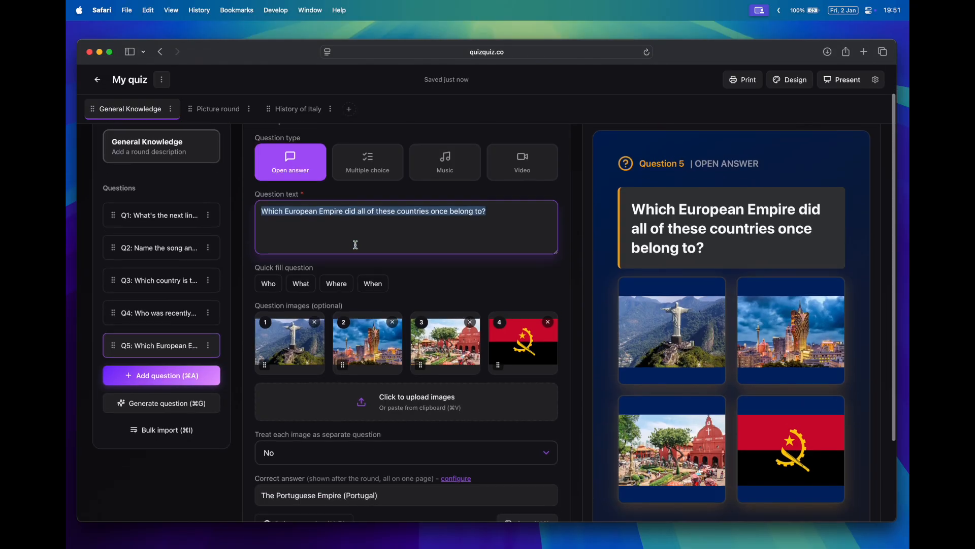
# Return to the Picture round and review its question text and the answer names under the images.
pyautogui.click(210, 109)
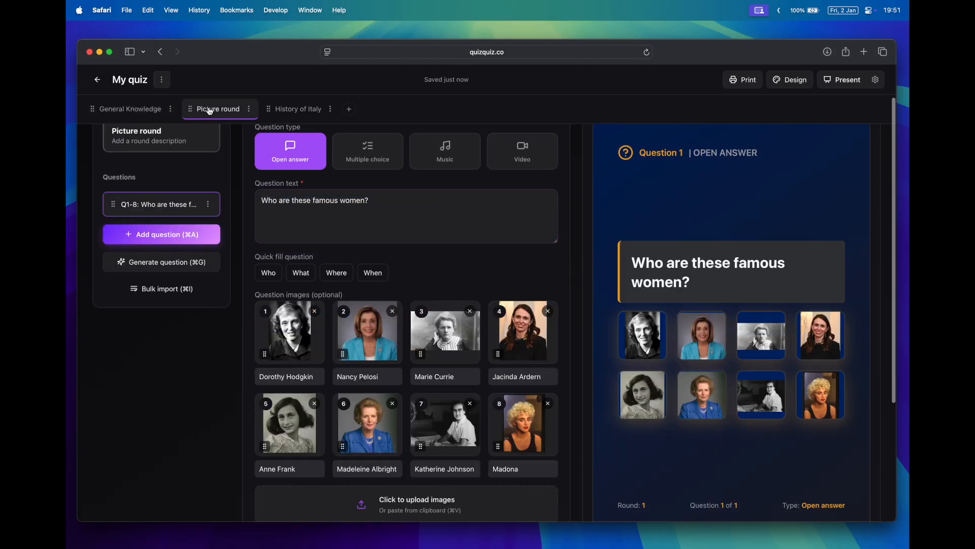
pyautogui.scroll(1, 311, 202)
pyautogui.tripleClick(311, 205)
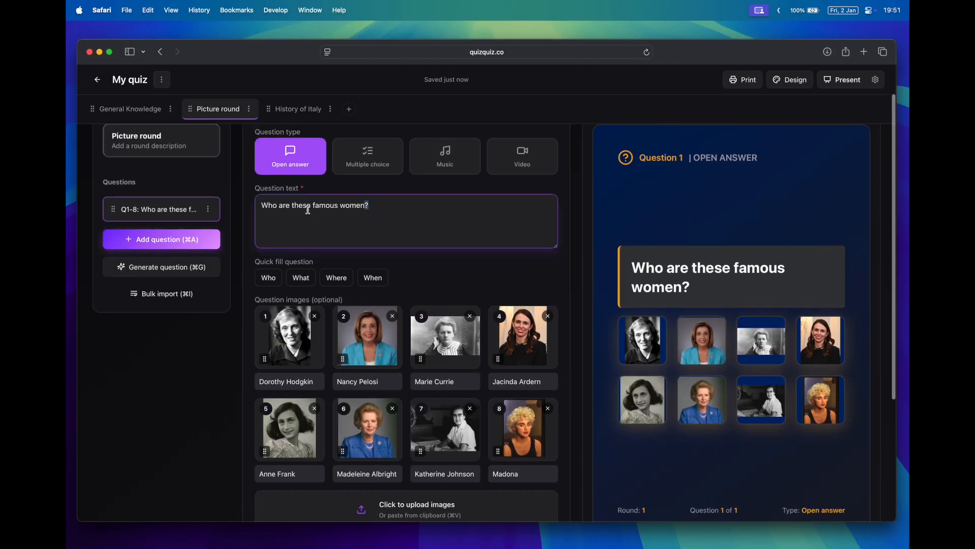
pyautogui.click(265, 314)
pyautogui.tripleClick(275, 385)
pyautogui.tripleClick(376, 384)
pyautogui.tripleClick(450, 381)
# Examine the choices for treating each Picture round image as a separate question, keeping Yes.
pyautogui.scroll(-4, 450, 381)
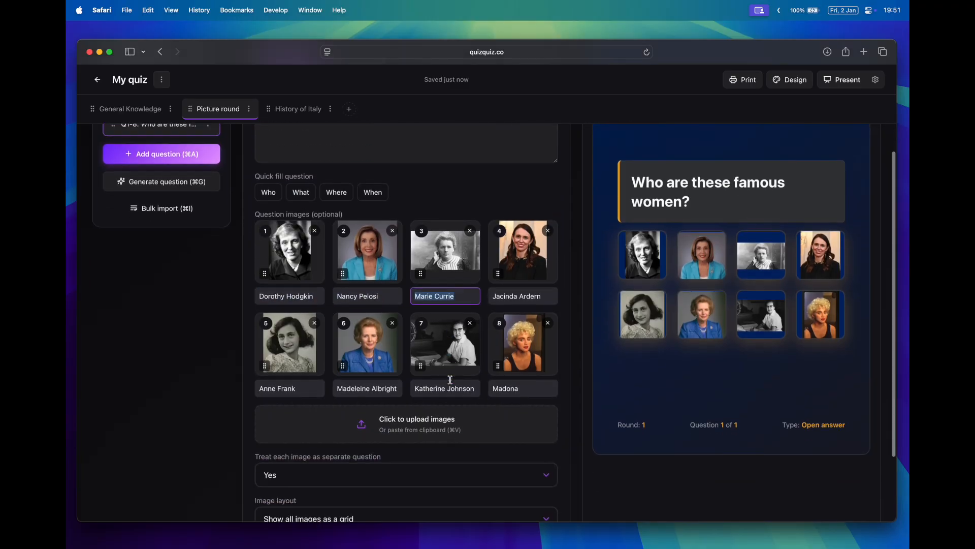
pyautogui.click(343, 468)
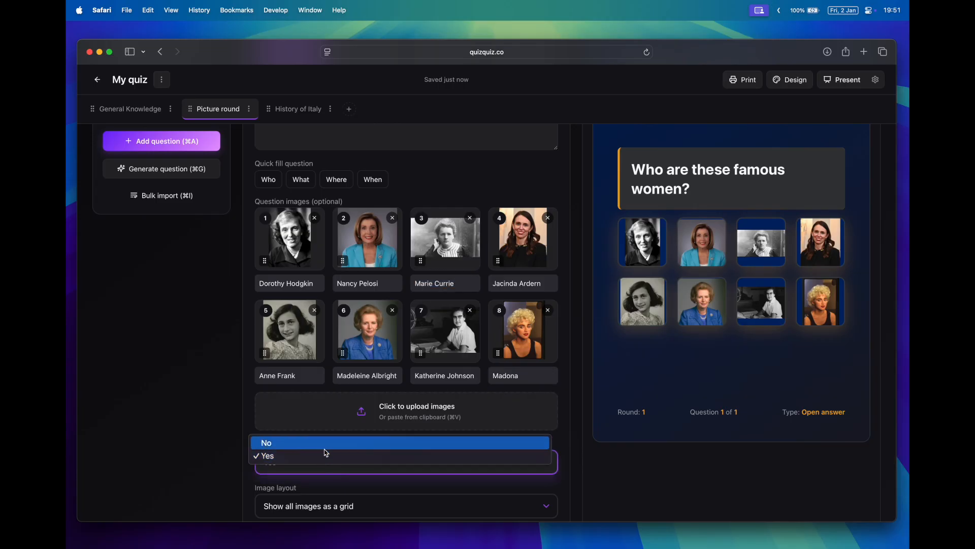
pyautogui.click(150, 466)
pyautogui.scroll(5, 469, 307)
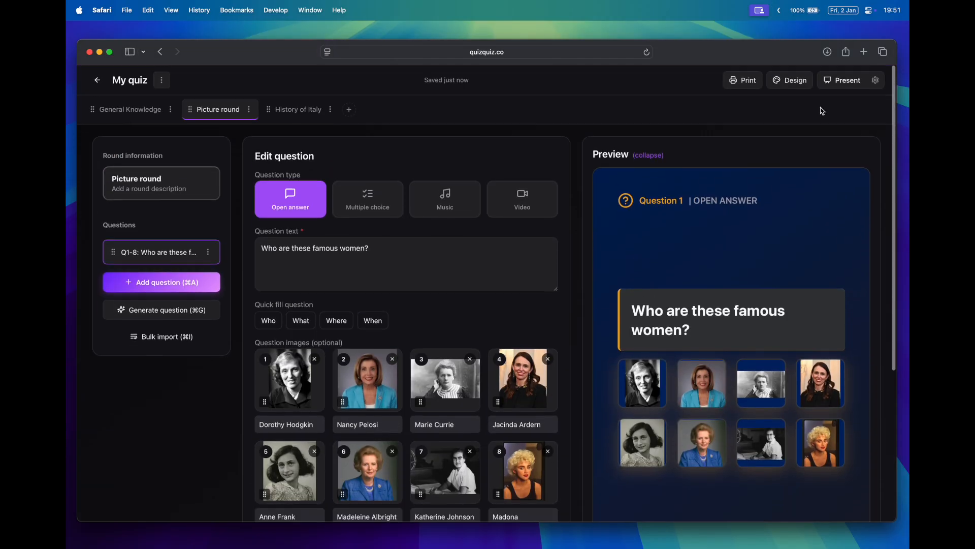
# Change the quiz design to the Dark background with a purple accent and save the changes.
pyautogui.click(799, 86)
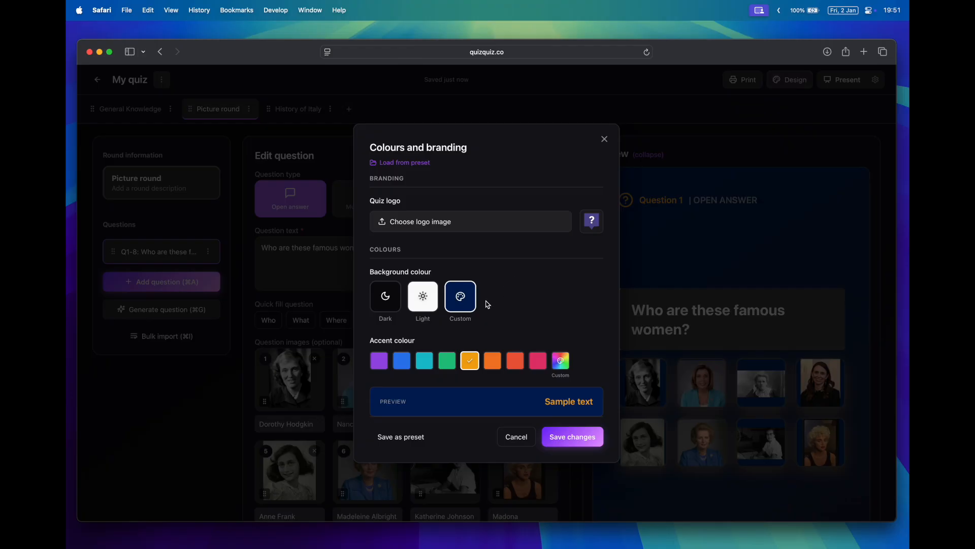
pyautogui.click(387, 300)
pyautogui.click(379, 361)
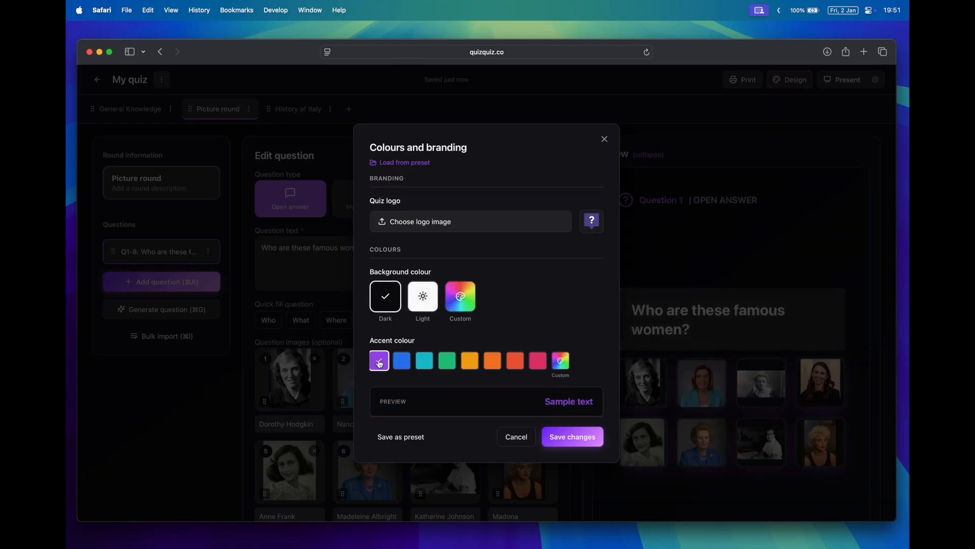
pyautogui.click(586, 437)
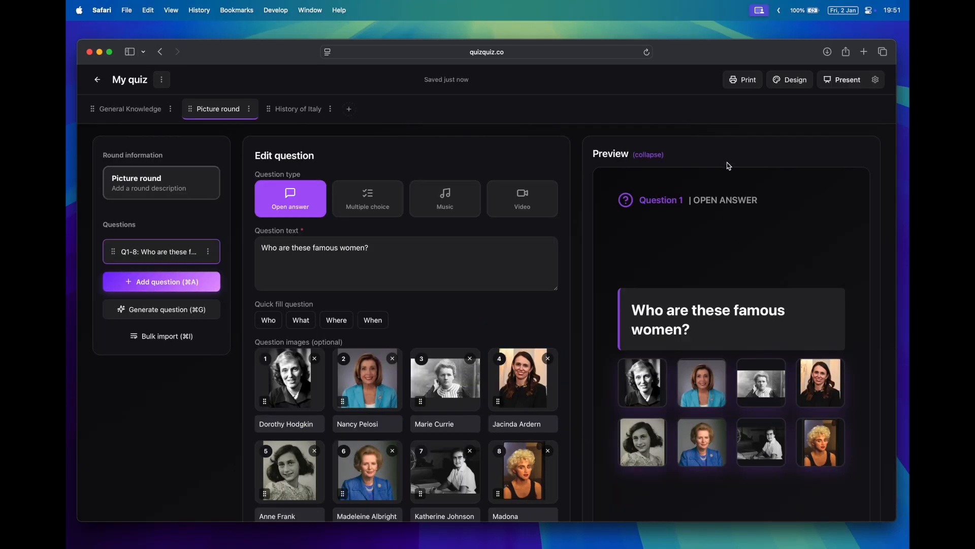
# Reopen the quiz design and try the Light background with a green accent and an orange one.
pyautogui.click(790, 79)
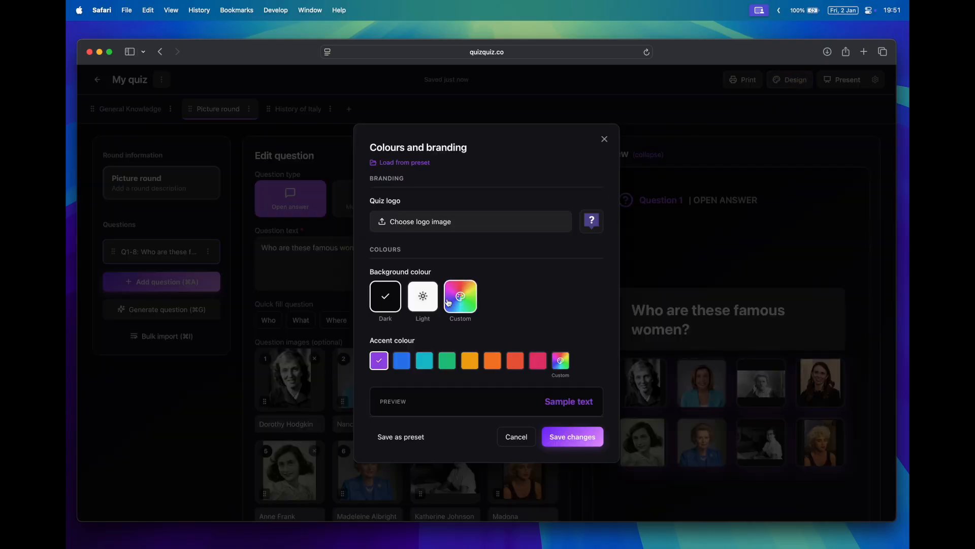
pyautogui.click(423, 296)
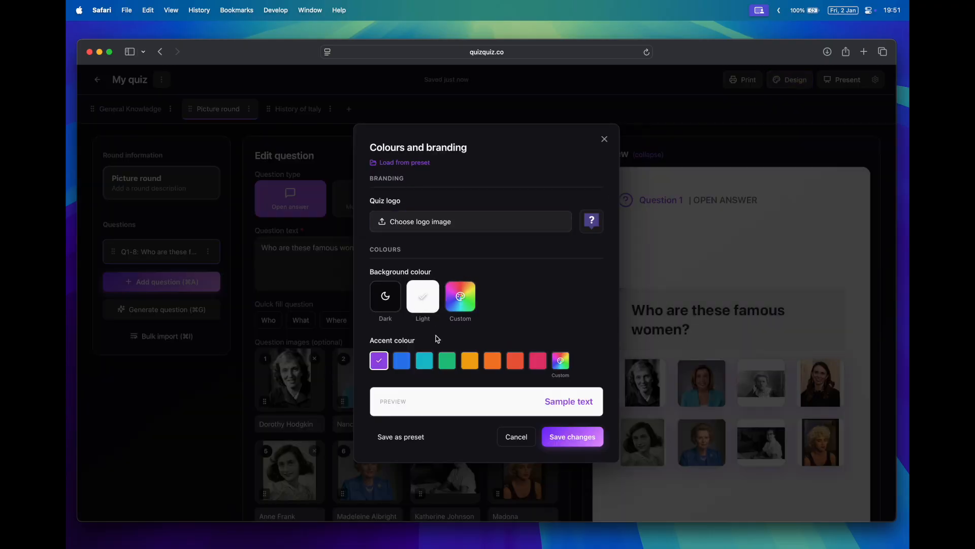
pyautogui.click(447, 360)
pyautogui.click(499, 351)
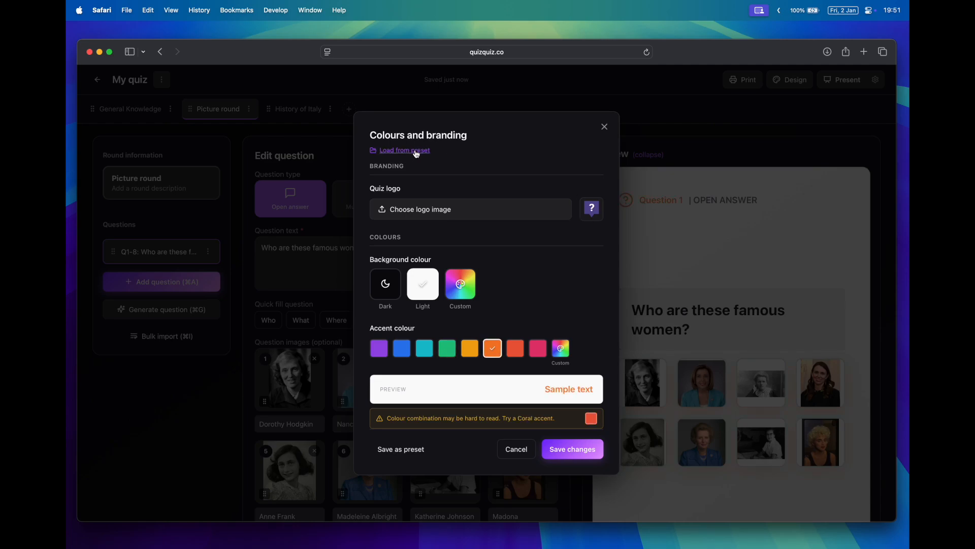
# Load the "Blue + Gold" design preset for the quiz colours and save the changes.
pyautogui.click(417, 151)
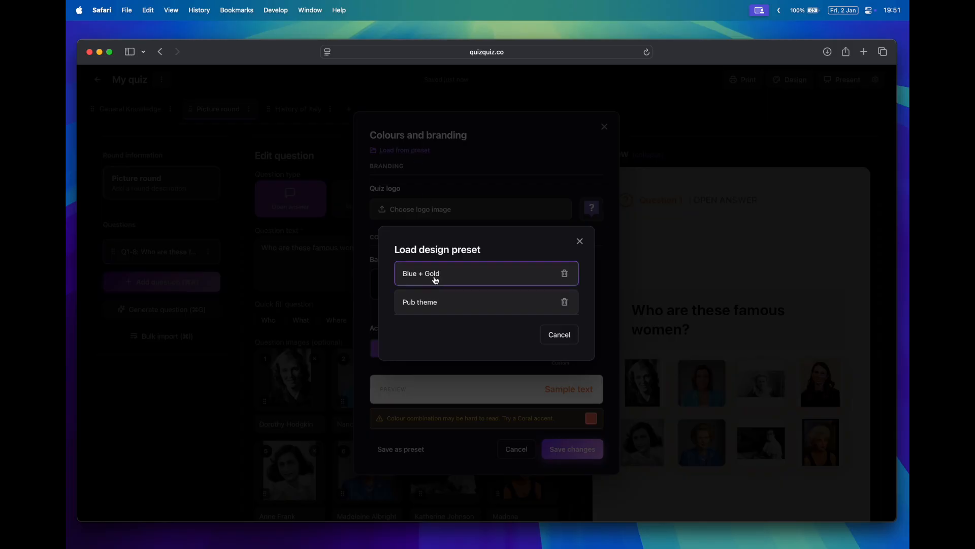
pyautogui.click(434, 279)
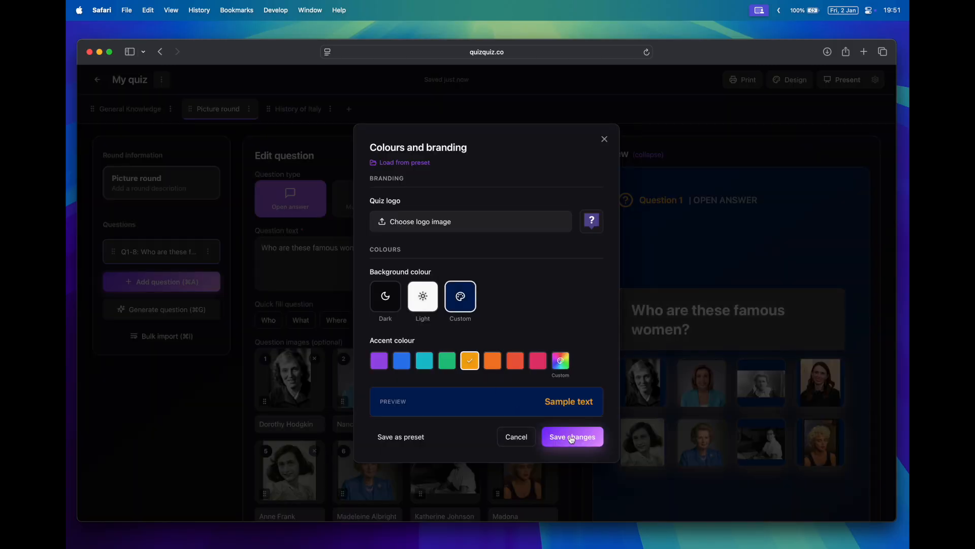
pyautogui.click(564, 437)
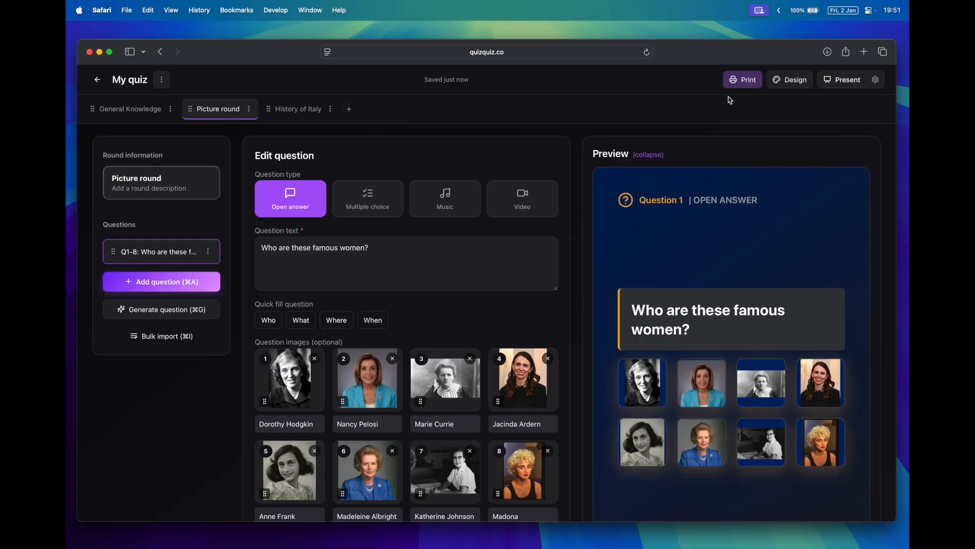
# Compare the blank and filled out answer sheet options and print the blank answer sheet as a PDF.
pyautogui.click(745, 84)
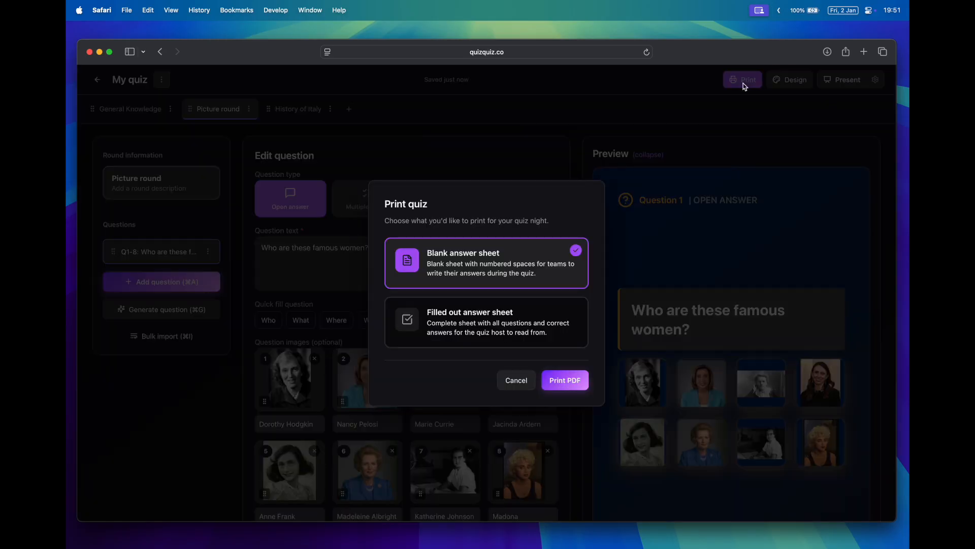
pyautogui.click(518, 317)
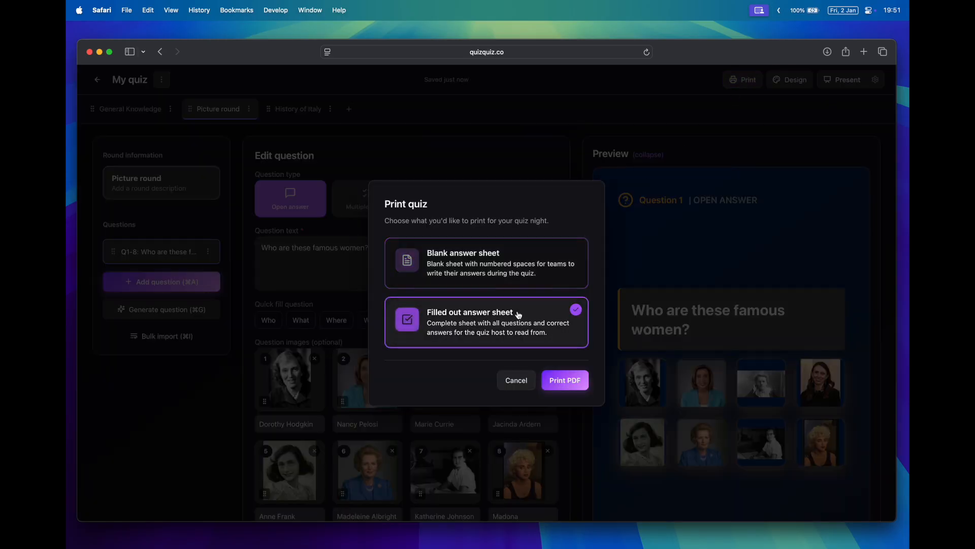
pyautogui.click(515, 266)
pyautogui.click(559, 380)
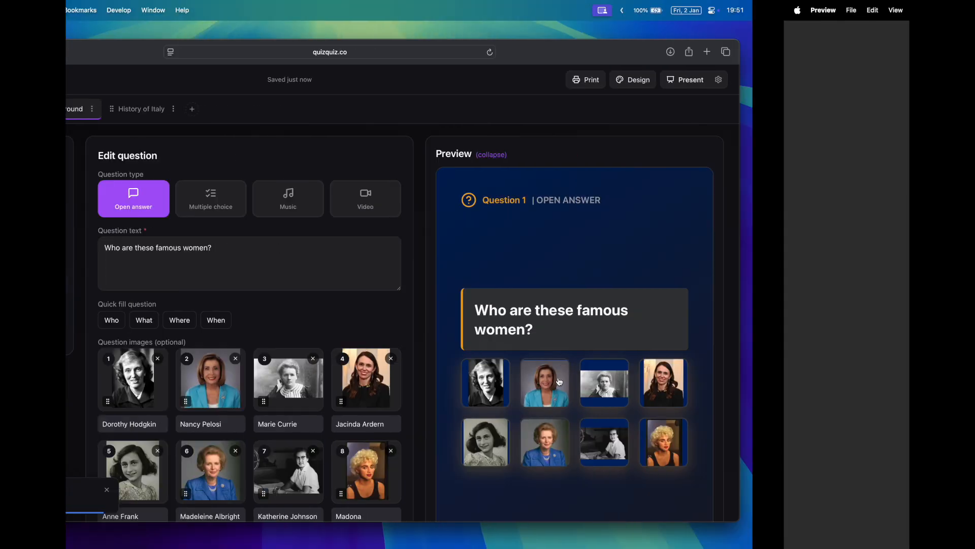
# Look through the pages of the answer sheet PDF, including the Picture Round page, and return to the quiz in Safari.
pyautogui.scroll(-10, 559, 381)
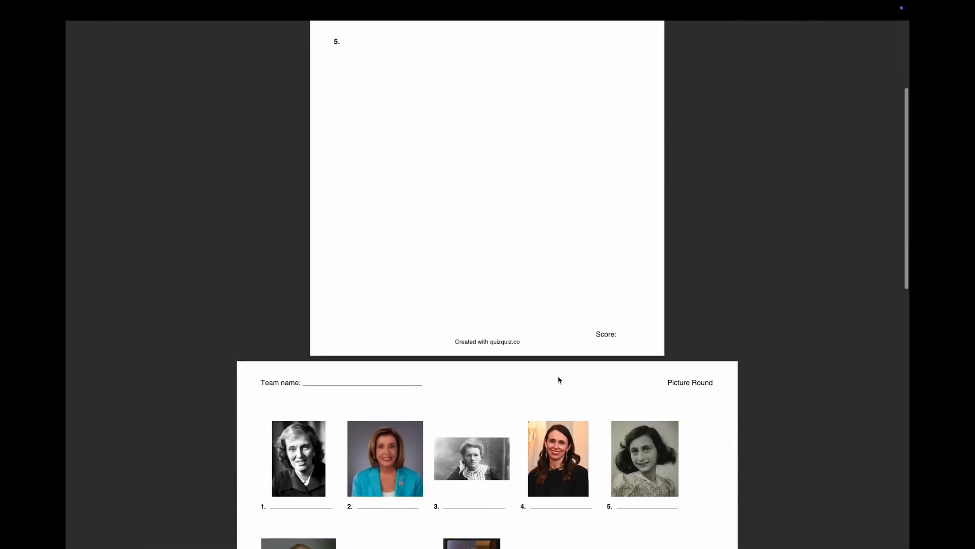
pyautogui.scroll(-10, 569, 404)
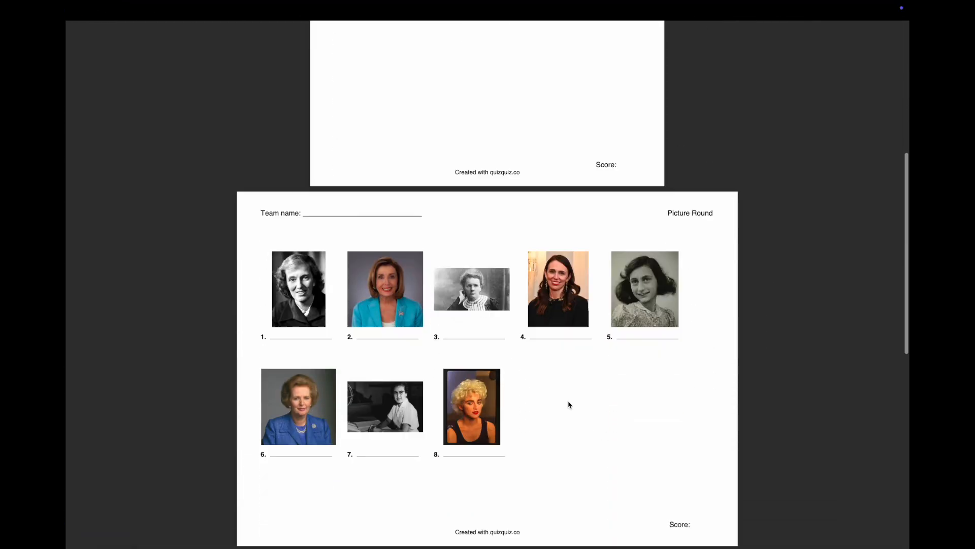
pyautogui.scroll(15, 569, 403)
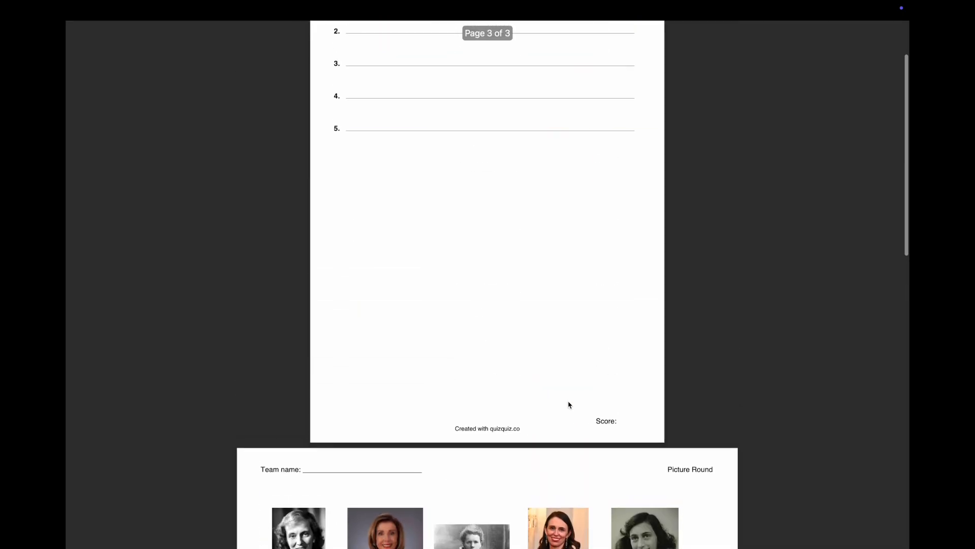
pyautogui.press('super+Tab')
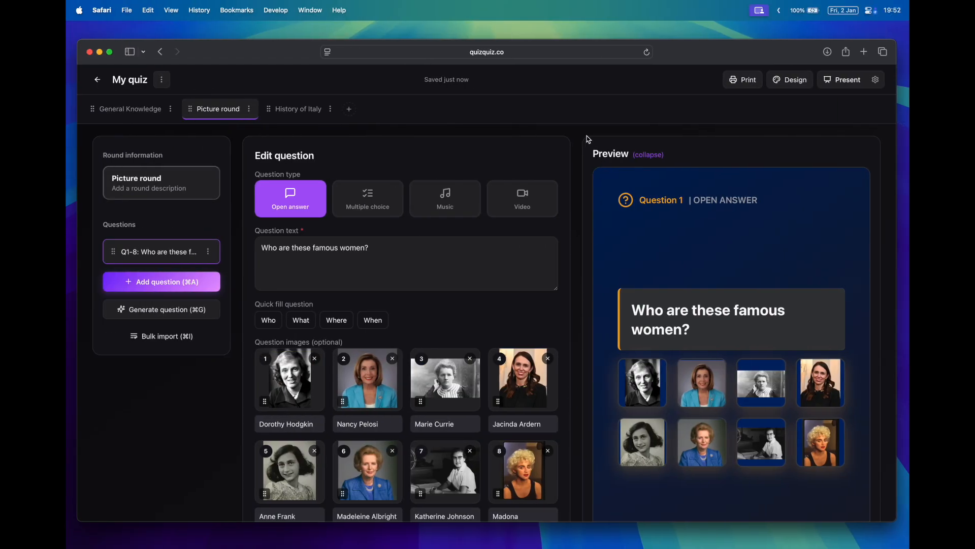
# Open the presentation settings and review the opening slide's welcome message and quiz rules, leaving them as they are.
pyautogui.click(878, 83)
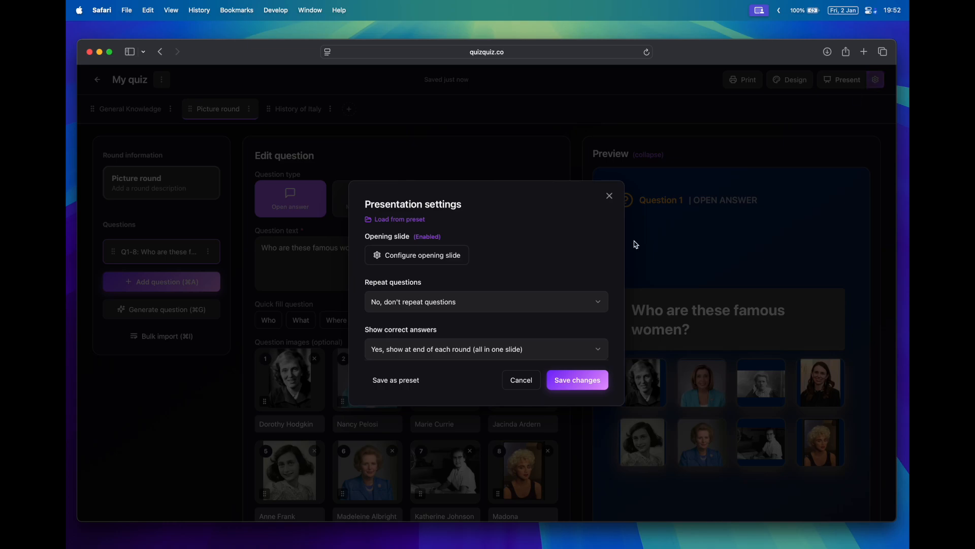
pyautogui.click(430, 263)
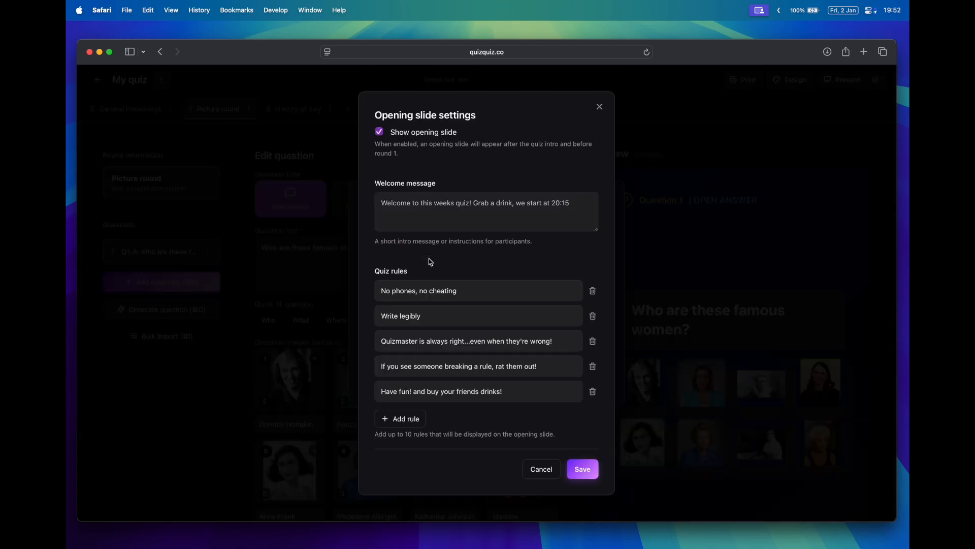
pyautogui.click(527, 470)
# Keep questions unrepeated and correct answers shown at the end of each round (all in one slide), and save the presentation settings.
pyautogui.click(435, 307)
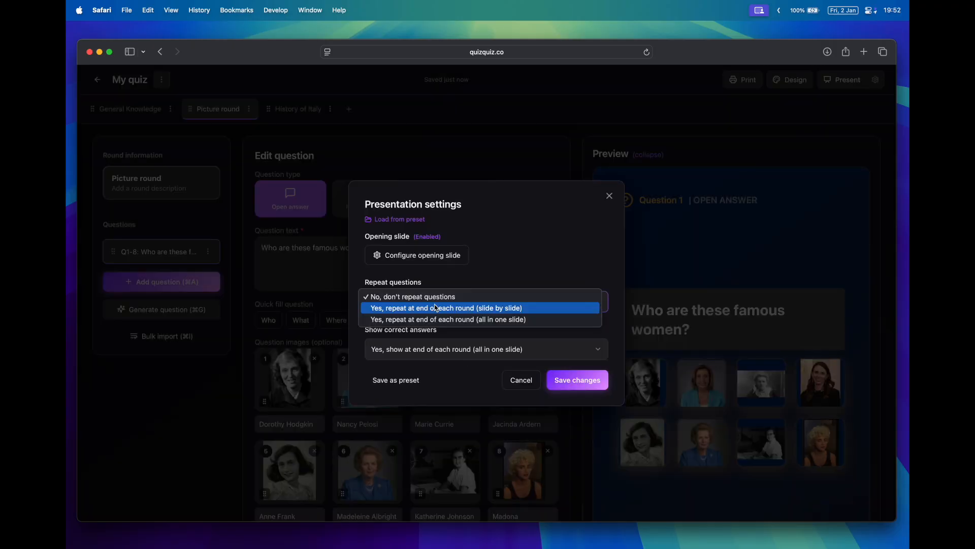
pyautogui.click(436, 297)
pyautogui.click(435, 350)
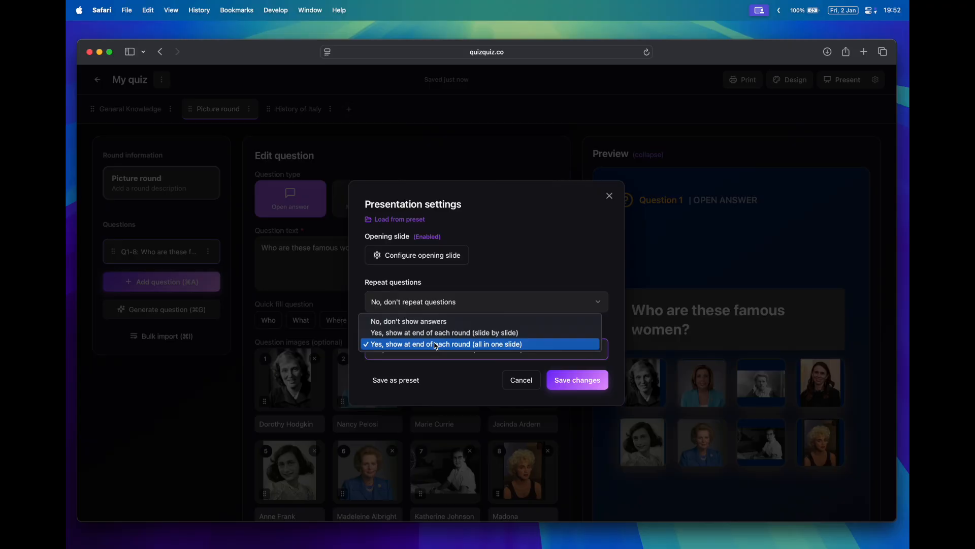
pyautogui.click(436, 345)
pyautogui.click(573, 384)
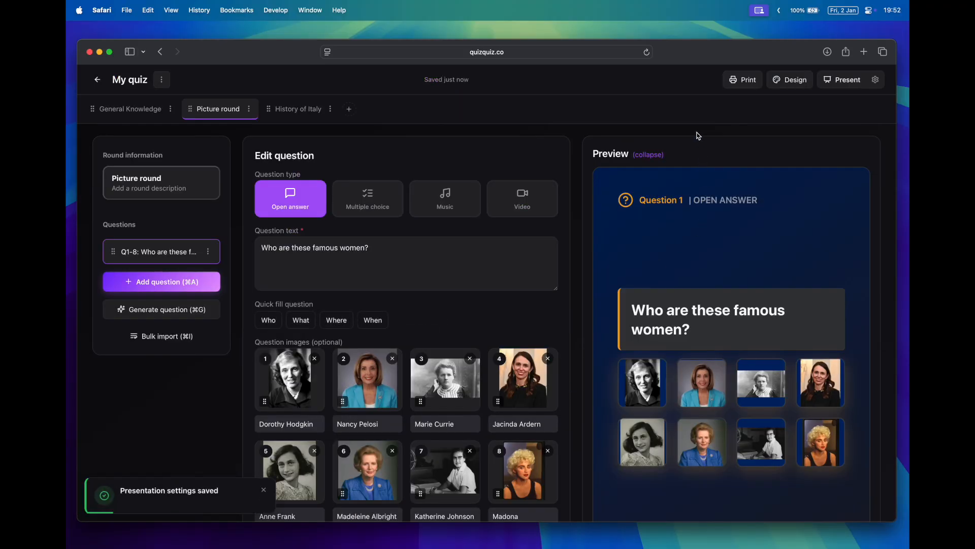
# Launch the quiz presentation, narrow the editor window and arrange the presentation window beside it.
pyautogui.click(843, 81)
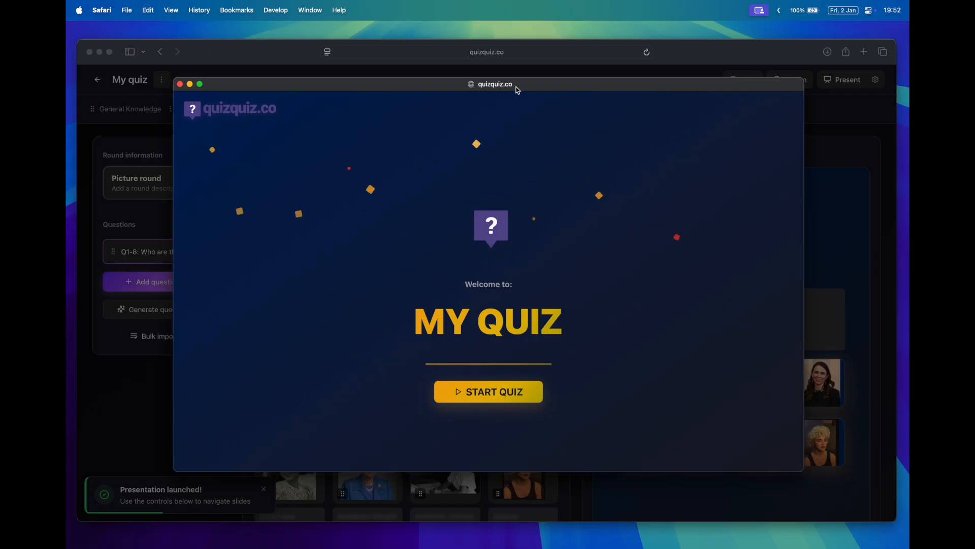
pyautogui.moveTo(518, 90); pyautogui.dragTo(615, 133)
pyautogui.click(694, 53)
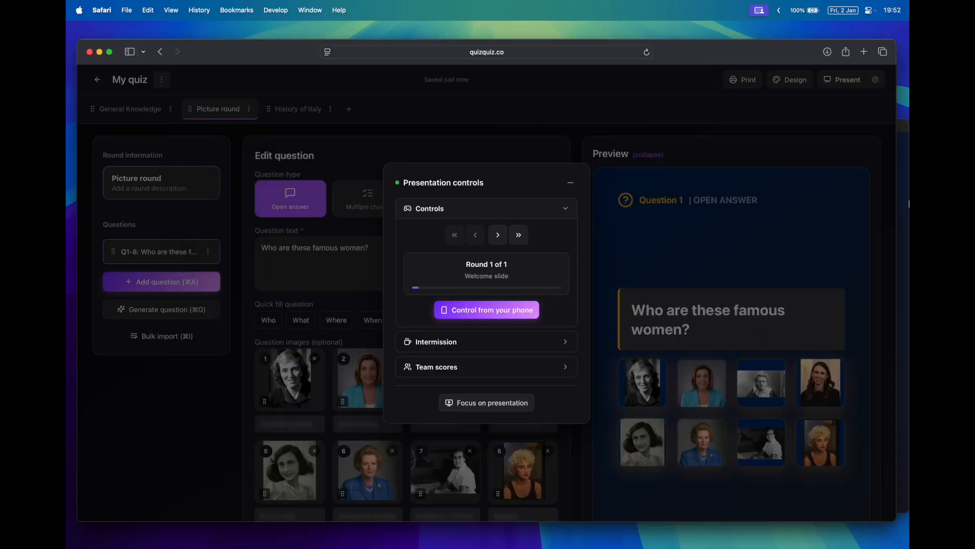
pyautogui.moveTo(896, 201); pyautogui.dragTo(368, 218)
pyautogui.click(518, 128)
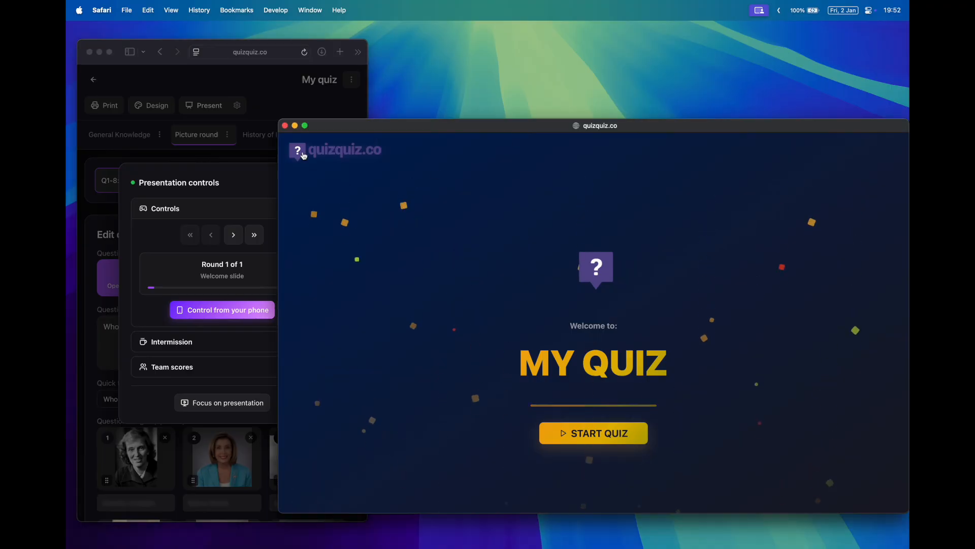
pyautogui.moveTo(277, 125); pyautogui.dragTo(383, 160)
pyautogui.moveTo(551, 164); pyautogui.dragTo(537, 101)
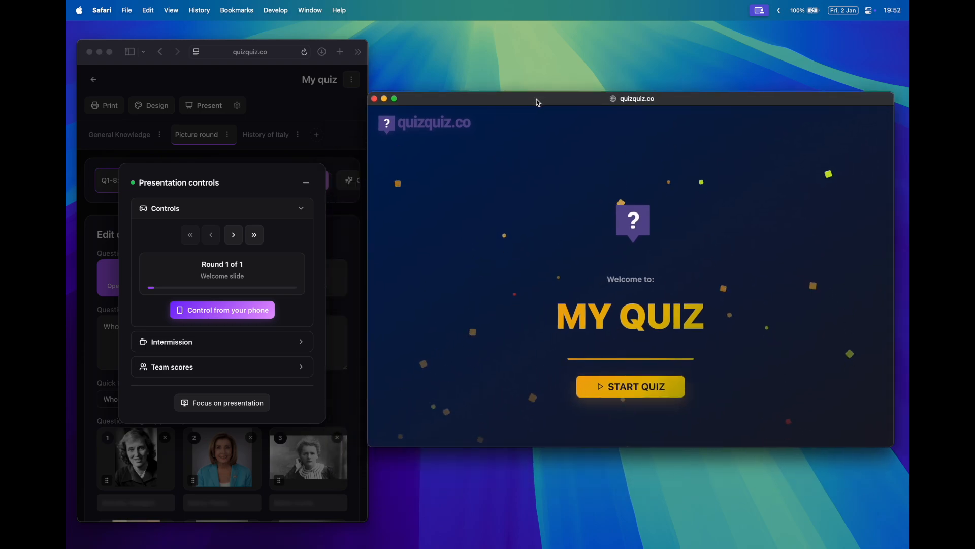
# Advance the presentation past the welcome and opening slides to the General Knowledge round intro.
pyautogui.click(266, 281)
pyautogui.click(235, 236)
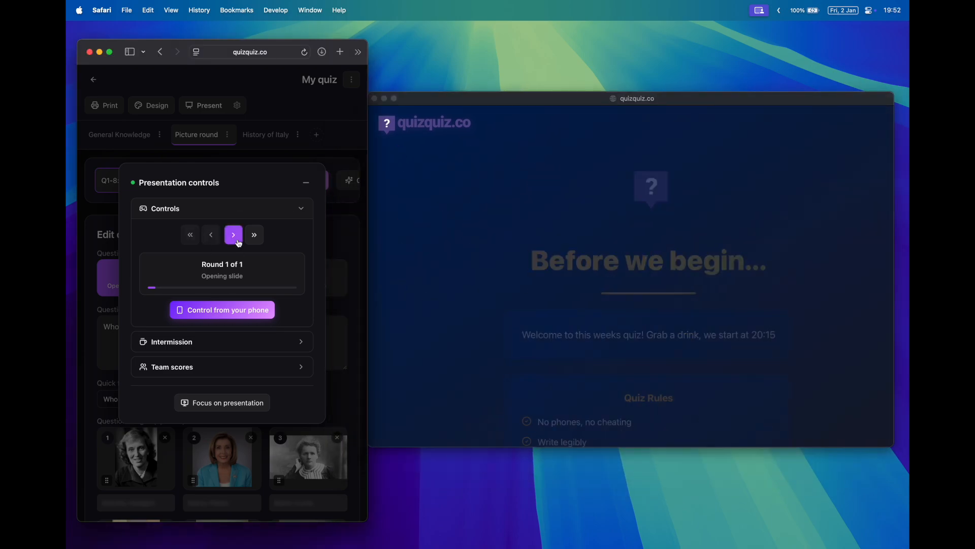
pyautogui.click(239, 243)
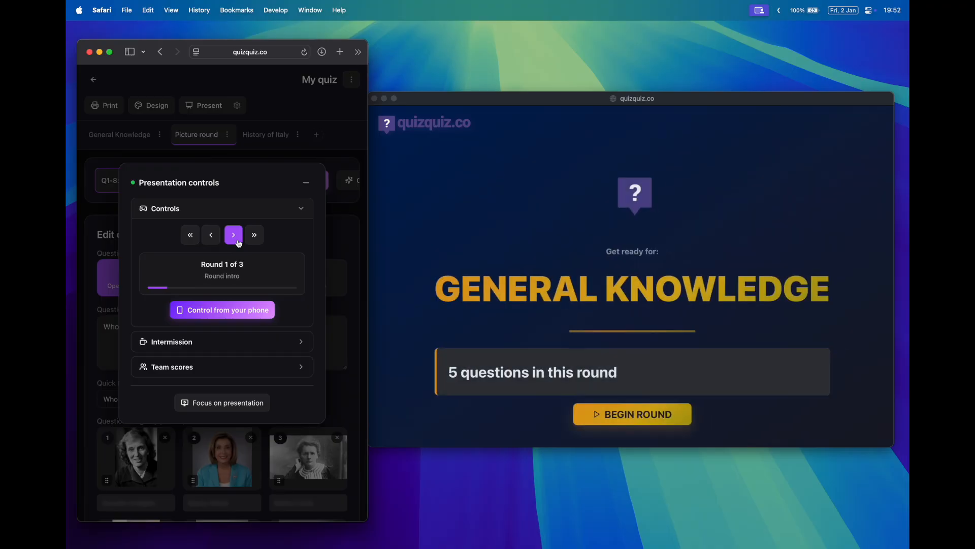
pyautogui.click(508, 445)
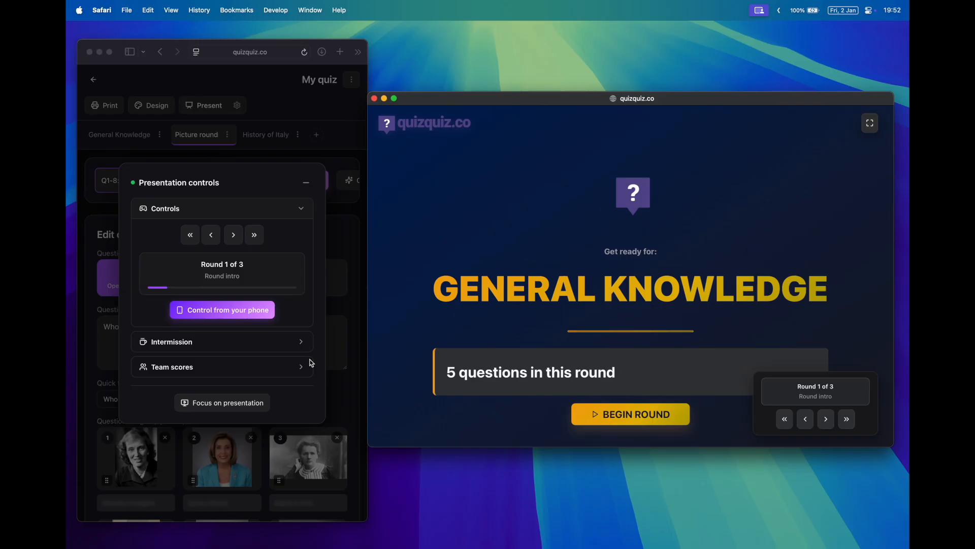
# View the QR code for controlling the presentation from a phone, and stop the remote session.
pyautogui.click(254, 320)
pyautogui.click(254, 320)
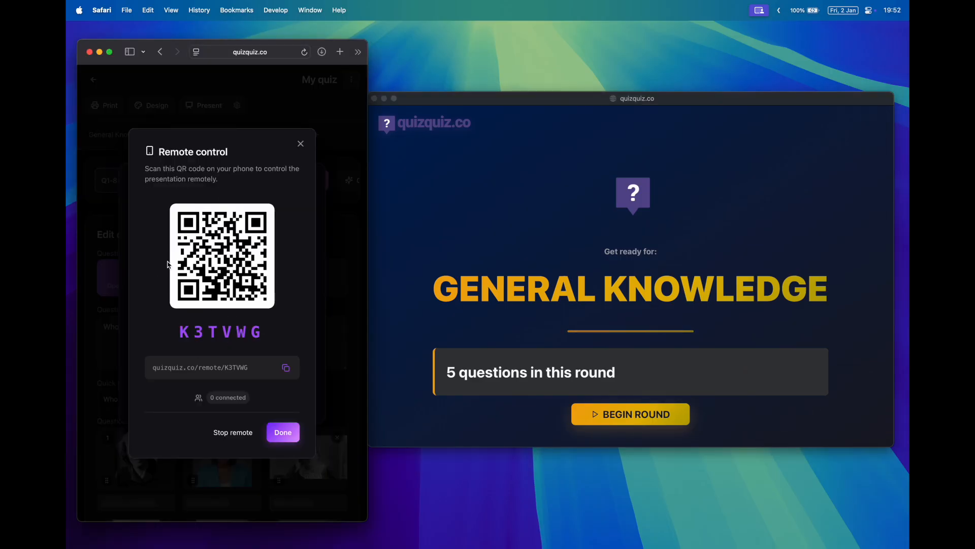
pyautogui.click(231, 434)
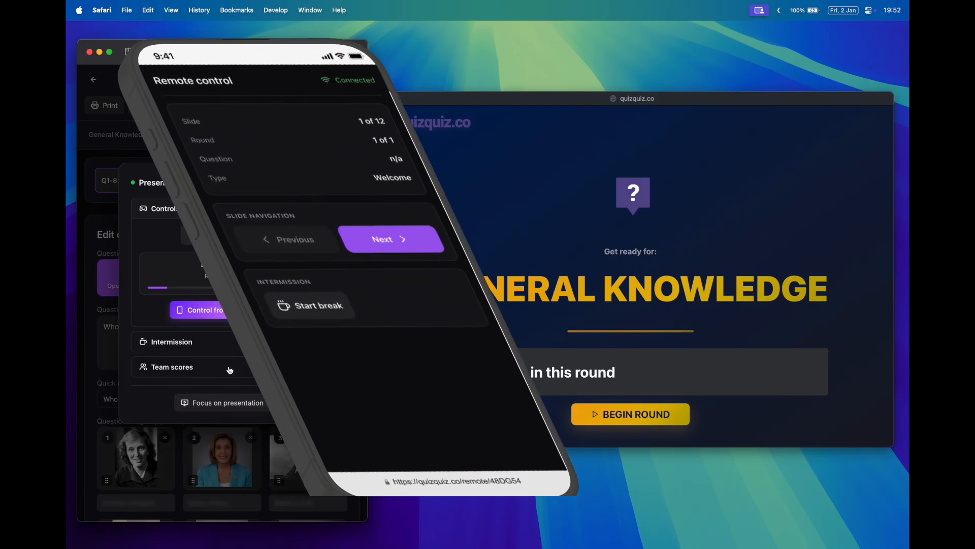
# Start a 5-minute intermission with the message "Grab drinks and come back!" and end it early.
pyautogui.click(235, 345)
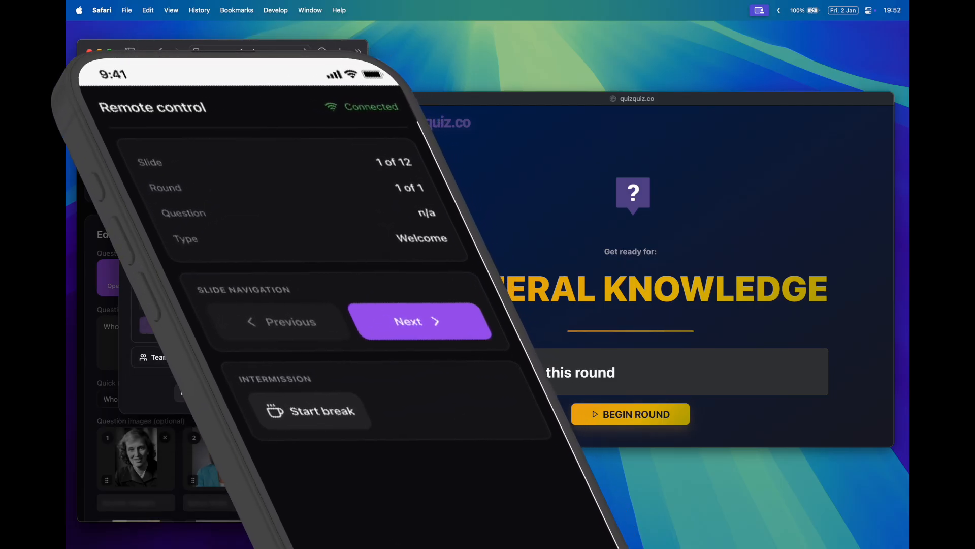
pyautogui.click(220, 301)
pyautogui.write('Grab drinks and come back!')
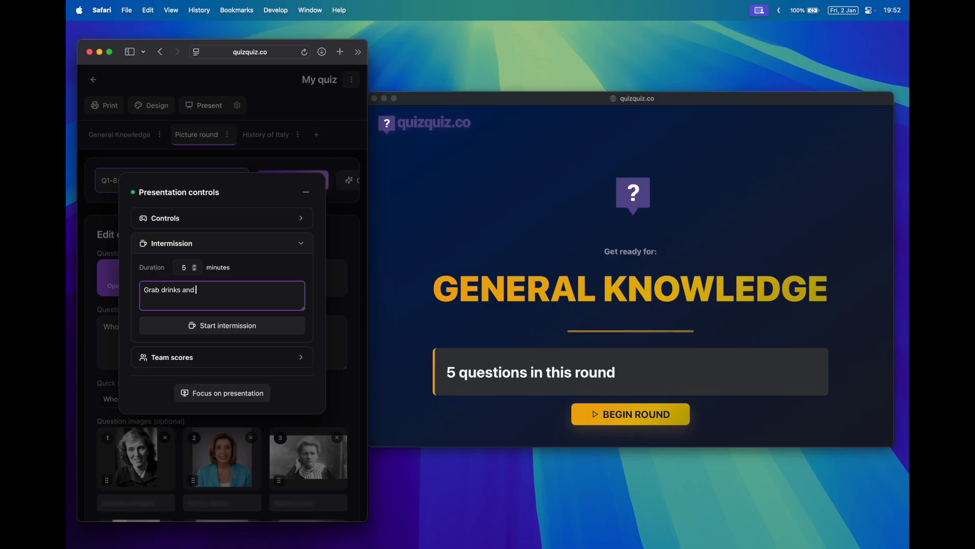
pyautogui.click(262, 330)
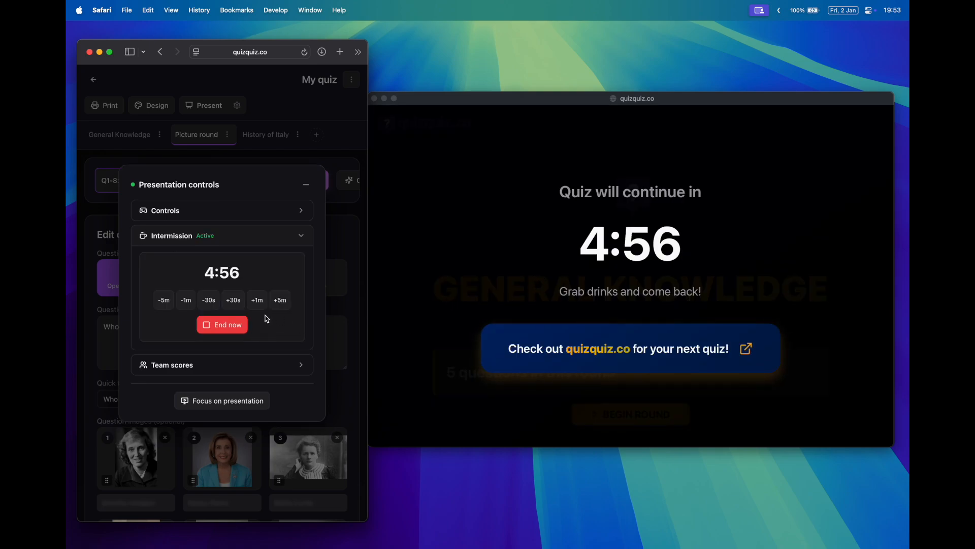
pyautogui.click(233, 325)
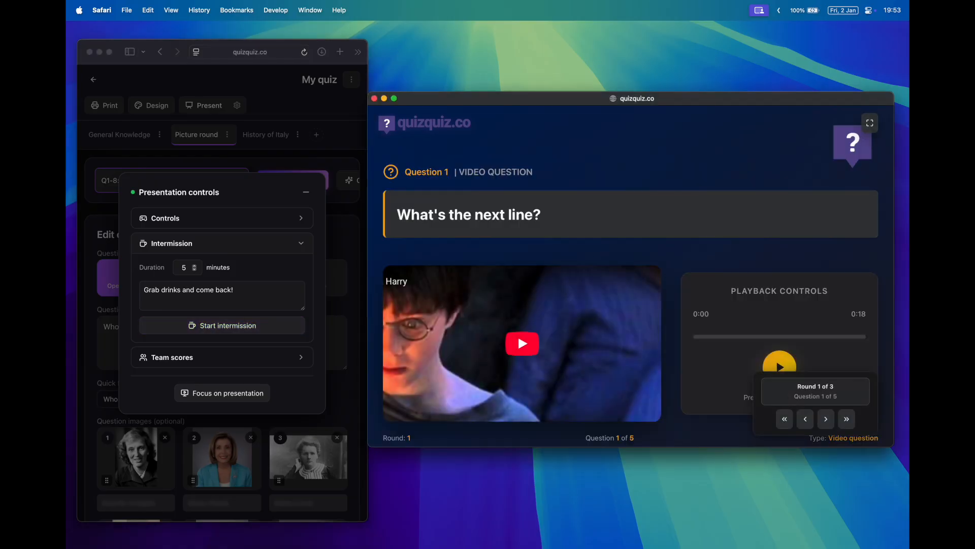
# Advance the presentation through the General Knowledge questions and answers and the Picture round to the History of Italy intro.
pyautogui.press('Right')
pyautogui.press('Right')
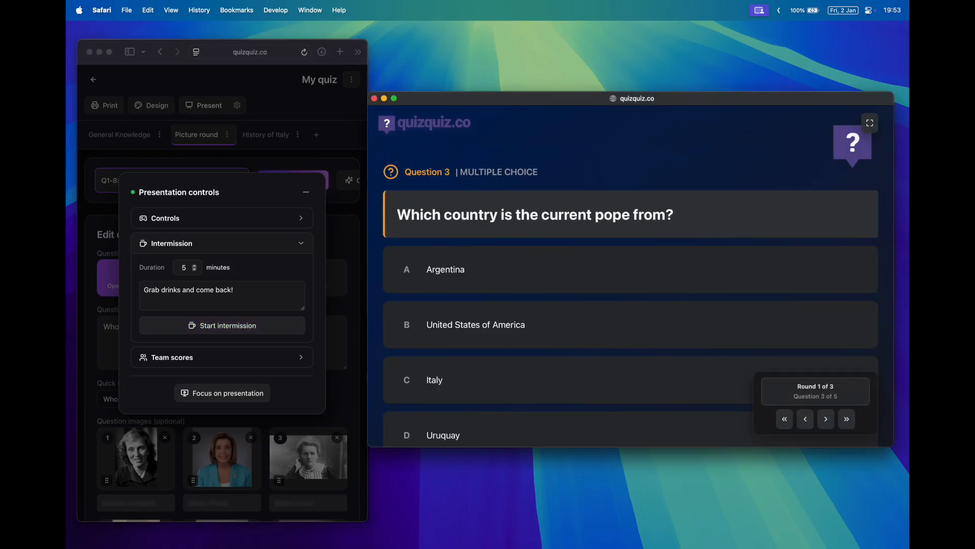
pyautogui.press('Right')
pyautogui.press('Right')
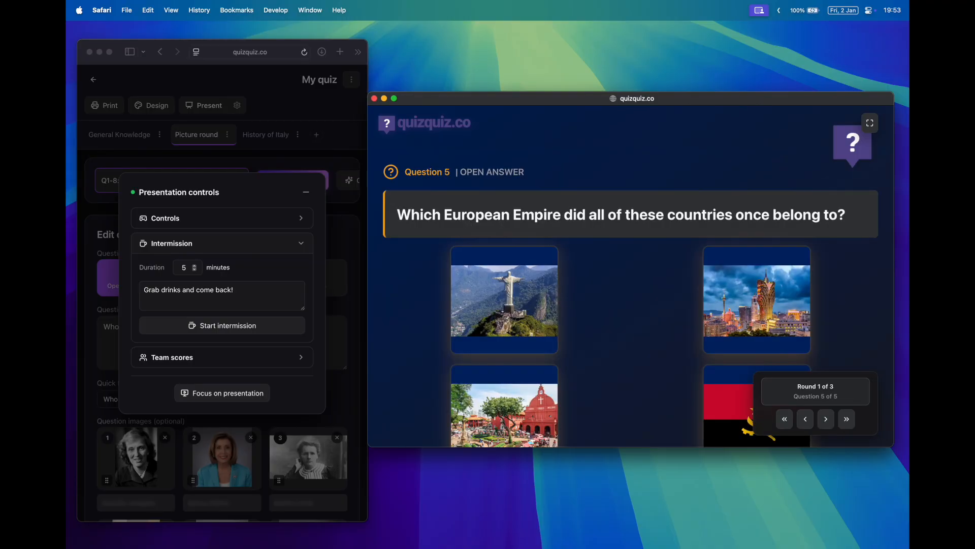
pyautogui.press('Right')
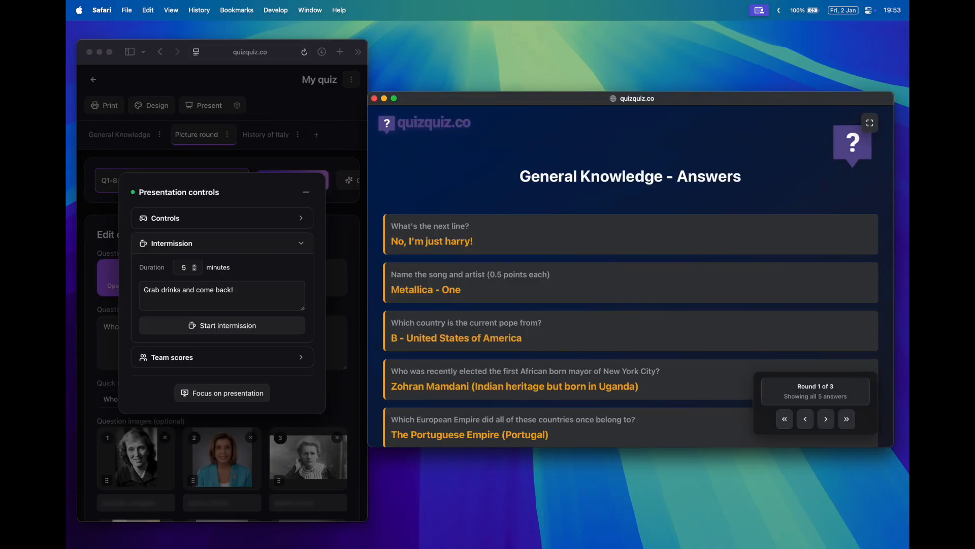
pyautogui.press('Right')
pyautogui.press('Right')
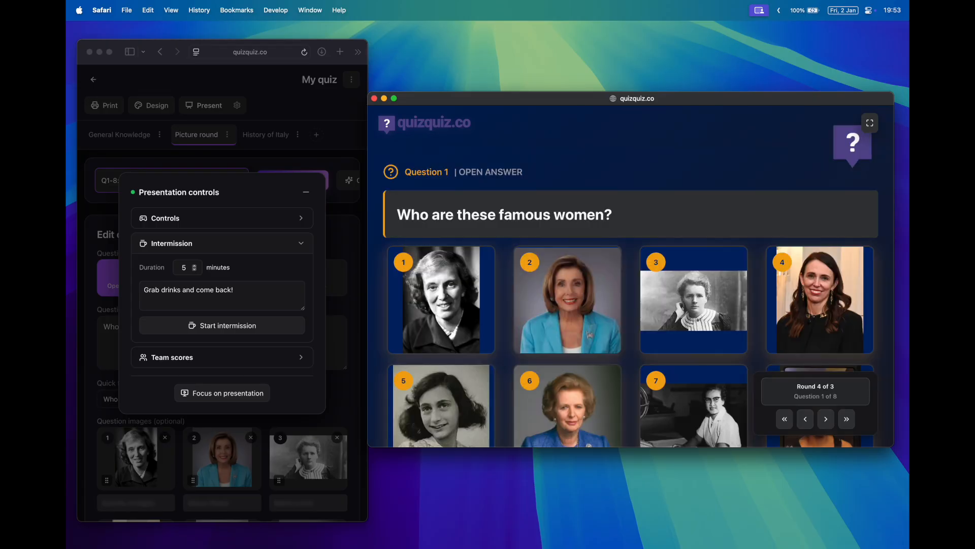
pyautogui.press('Right')
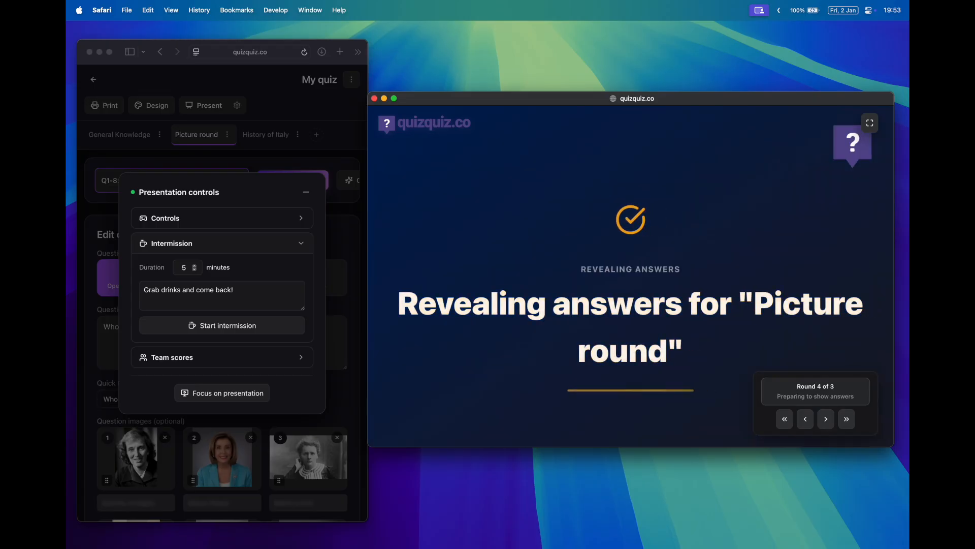
pyautogui.press('Right')
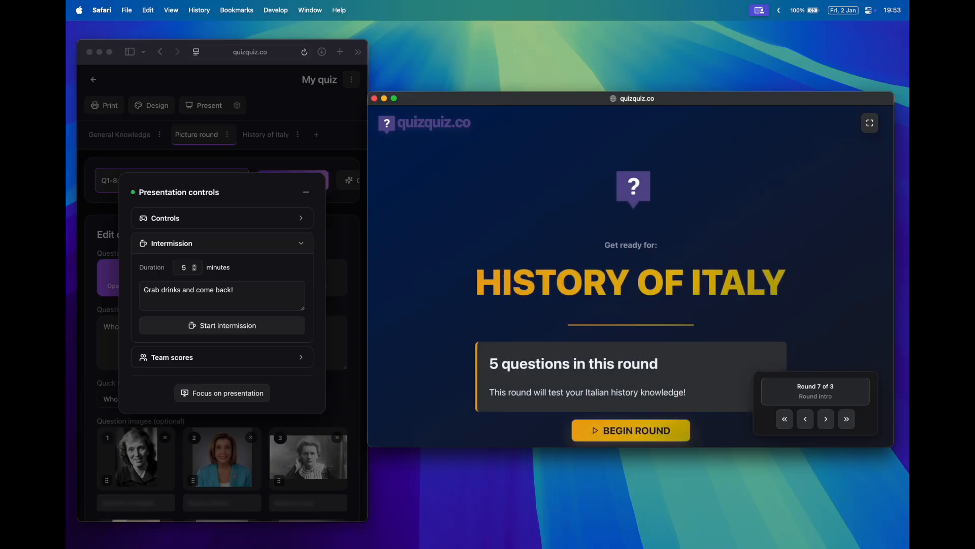